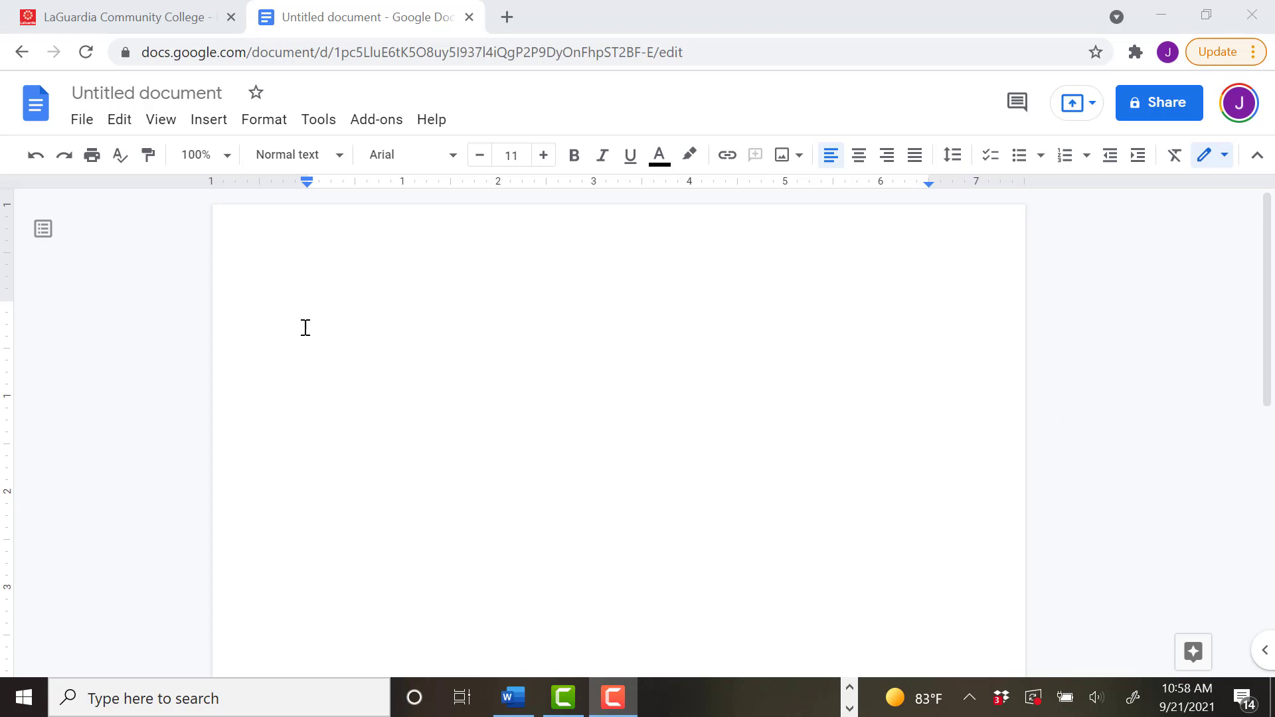
- Set the blank document's font to Times New Roman at size 12
{"action": "left_click", "coordinate": [446, 164]}
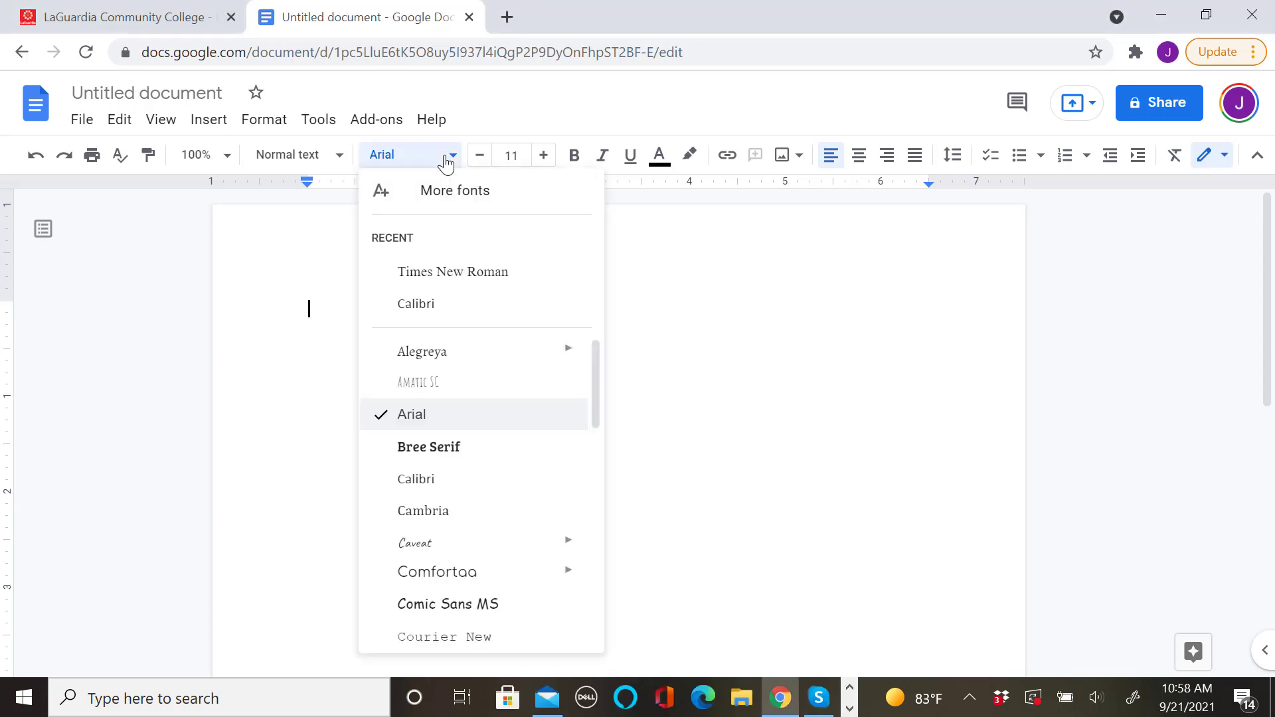
{"action": "left_click", "coordinate": [441, 279]}
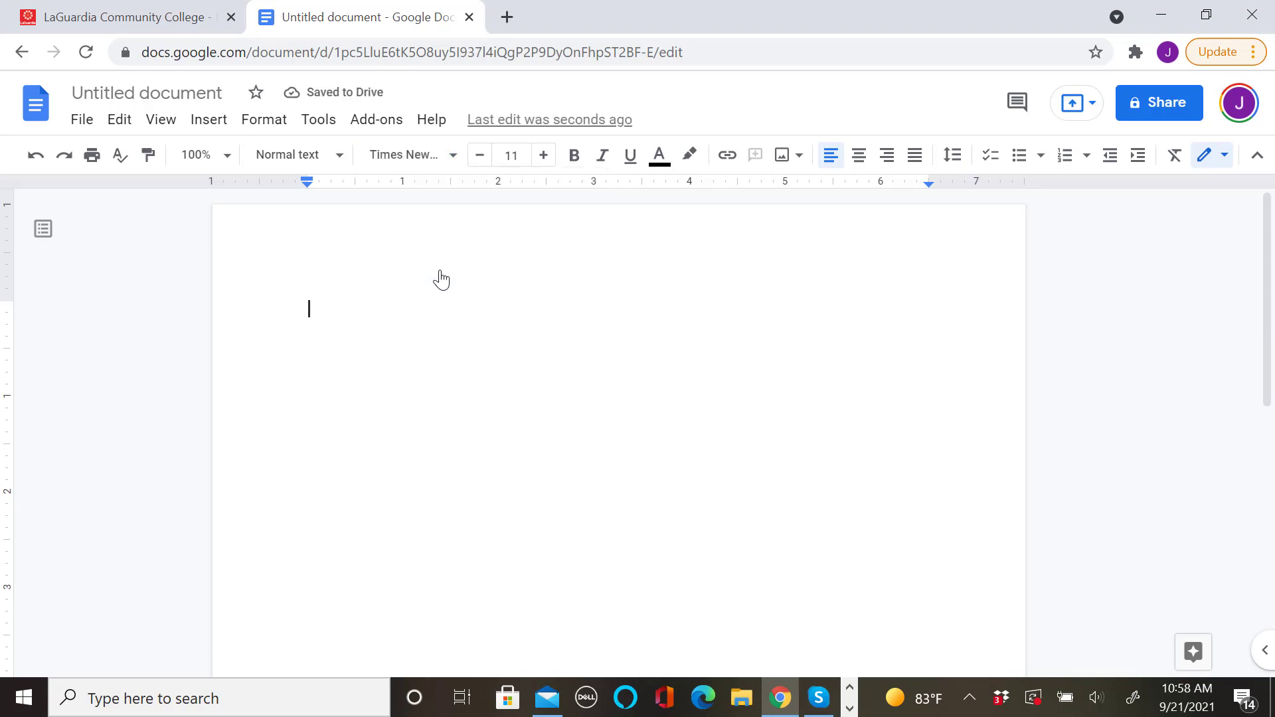
{"action": "left_click", "coordinate": [544, 156]}
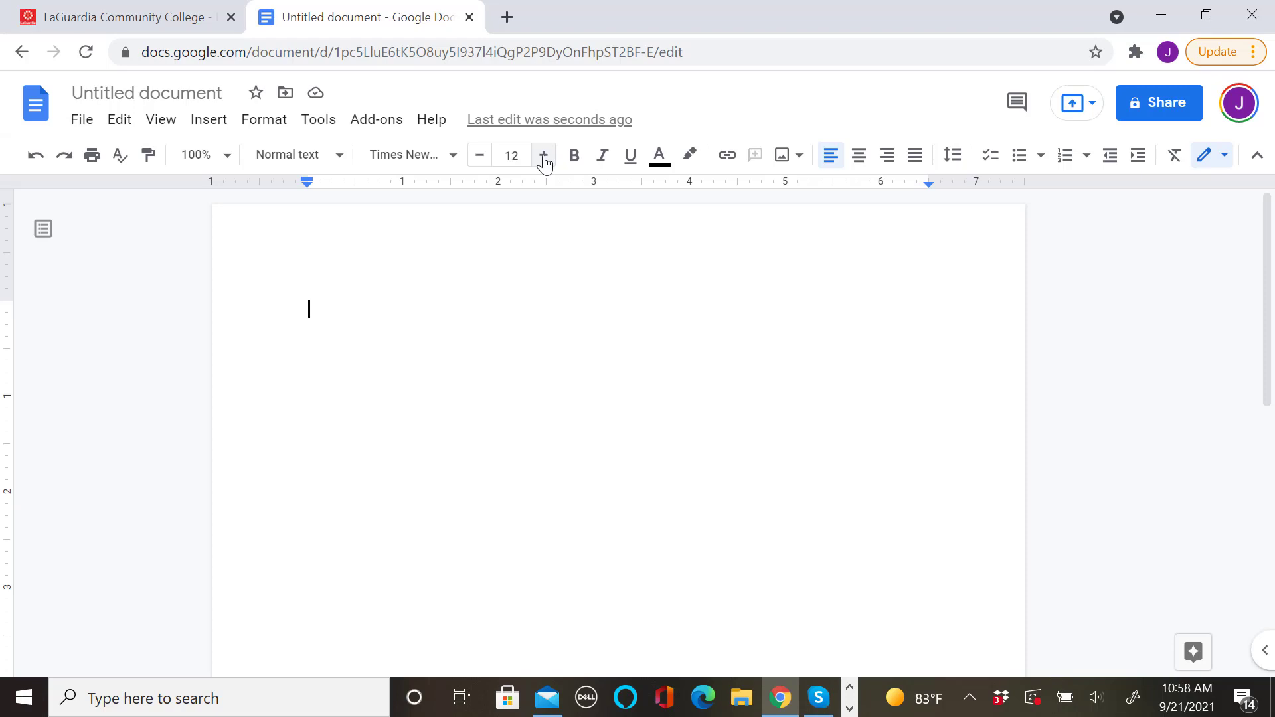
{"action": "left_click", "coordinate": [801, 162]}
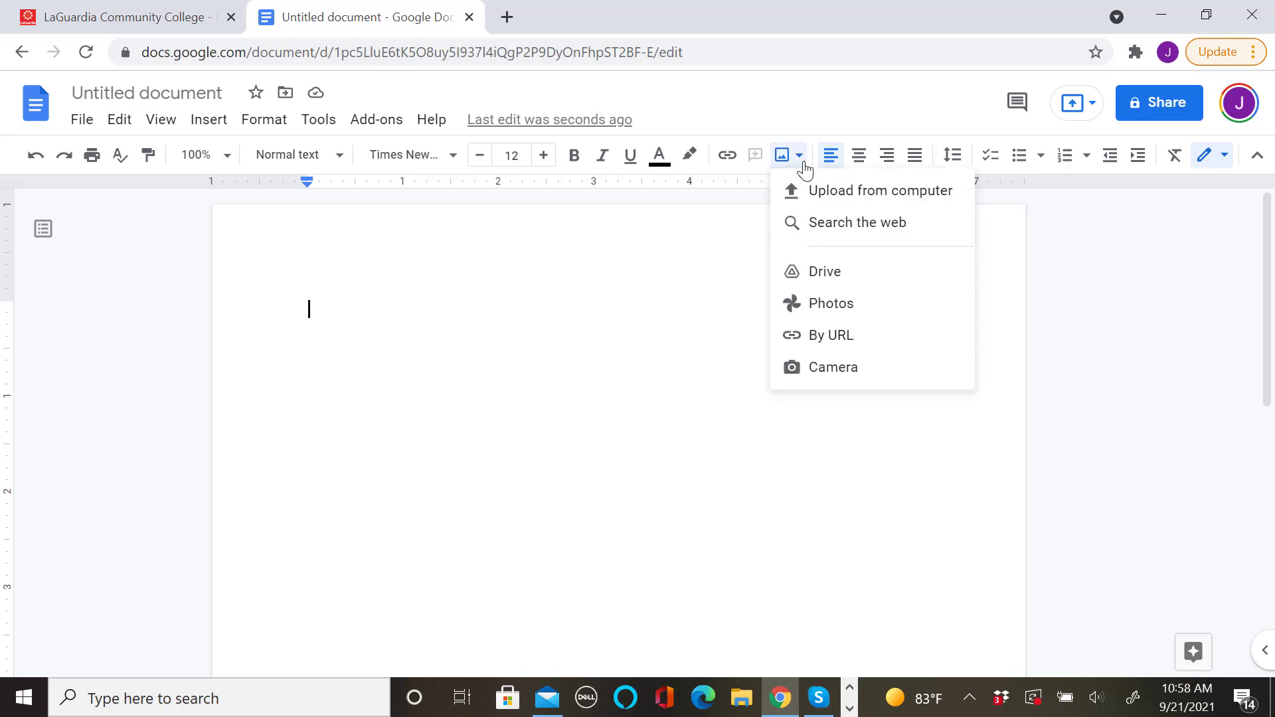
{"action": "left_click", "coordinate": [754, 212]}
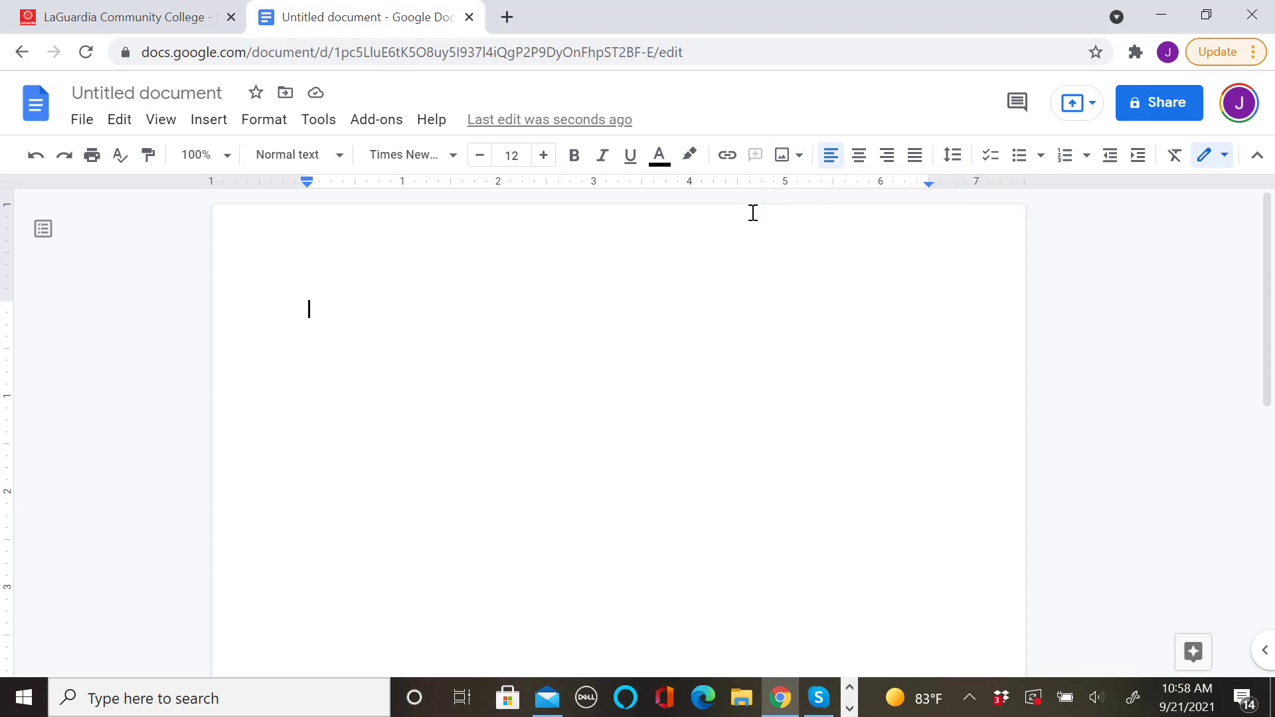
- Set the line spacing to double and check the custom spacing values before and after paragraphs
{"action": "left_click", "coordinate": [954, 156]}
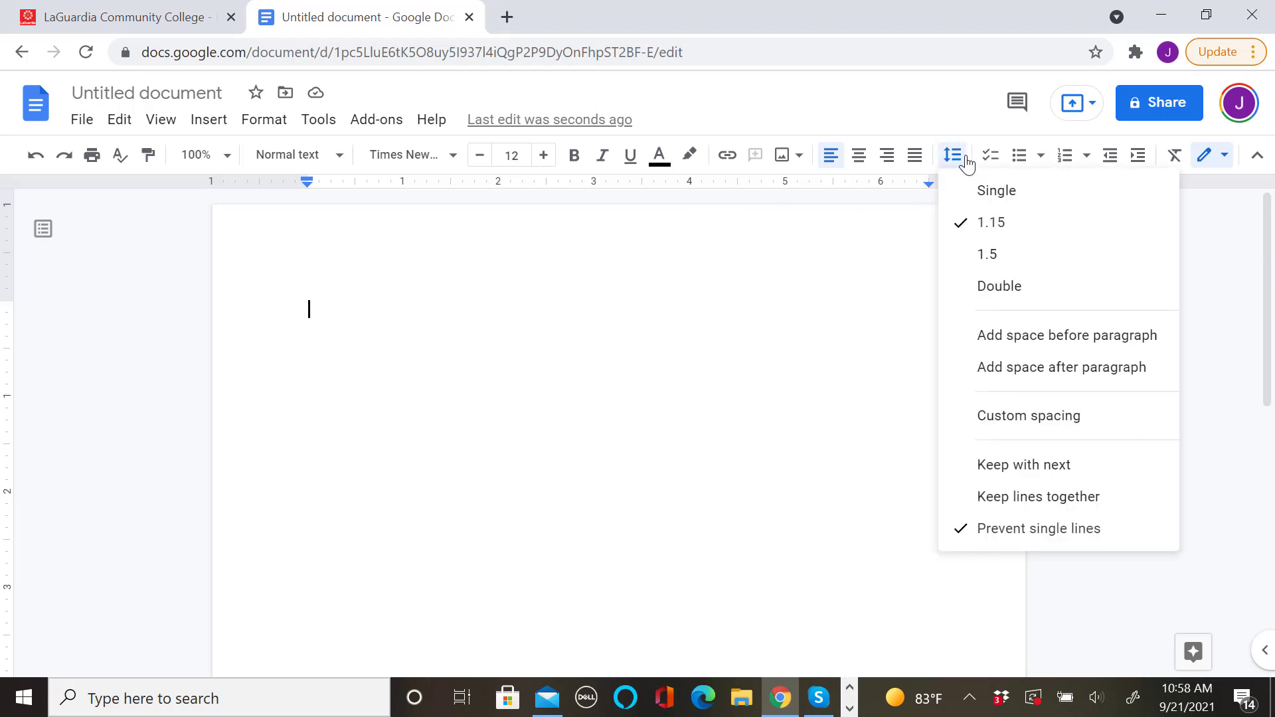
{"action": "left_click", "coordinate": [976, 287]}
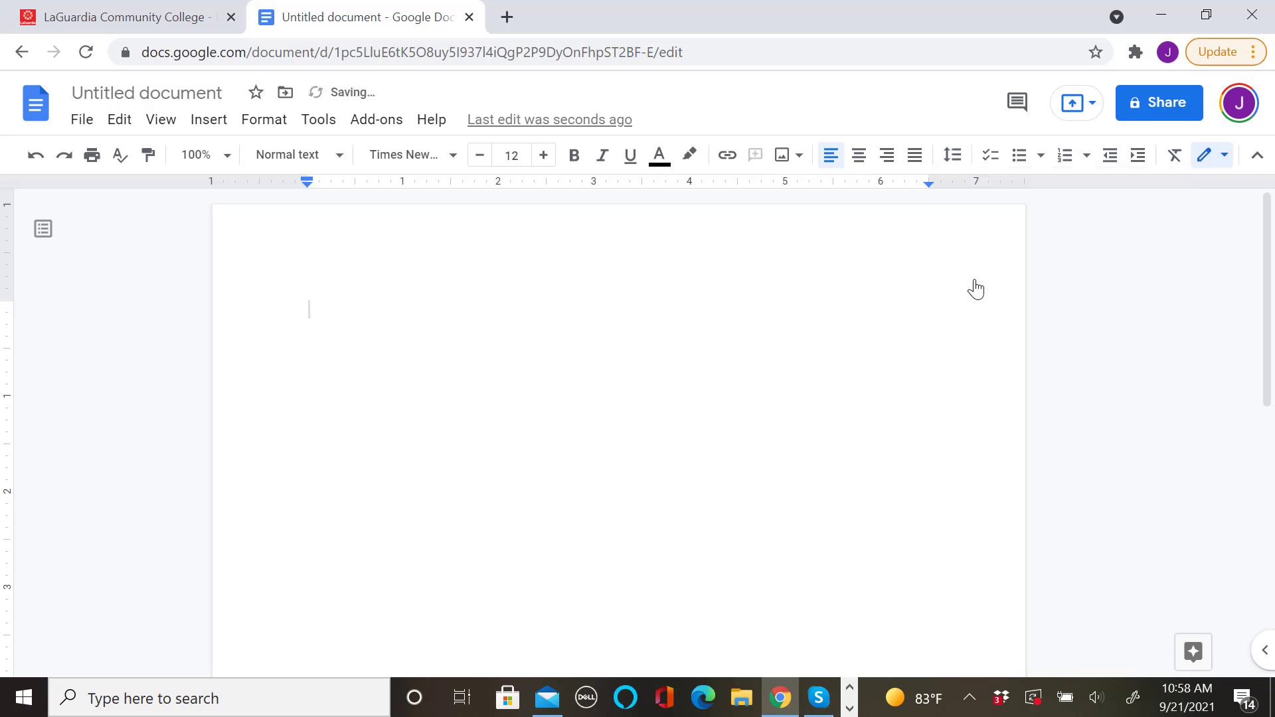
{"action": "left_click", "coordinate": [953, 158]}
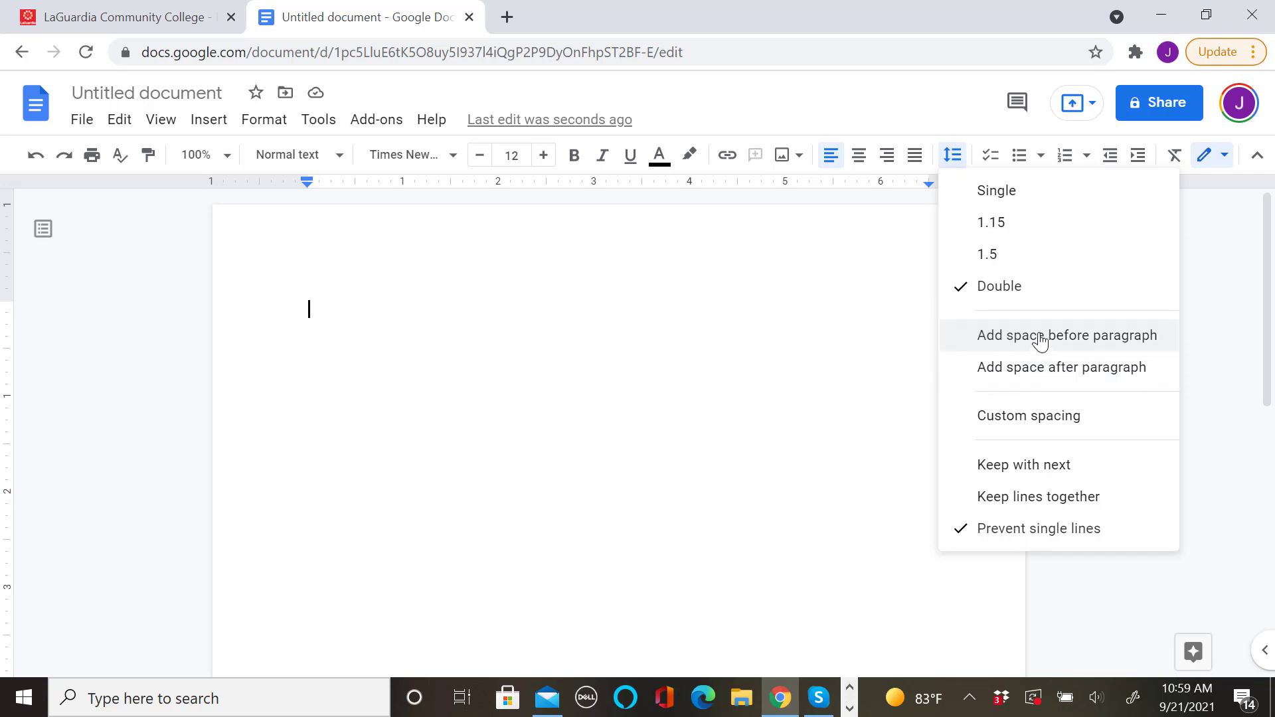
{"action": "left_click", "coordinate": [1012, 418]}
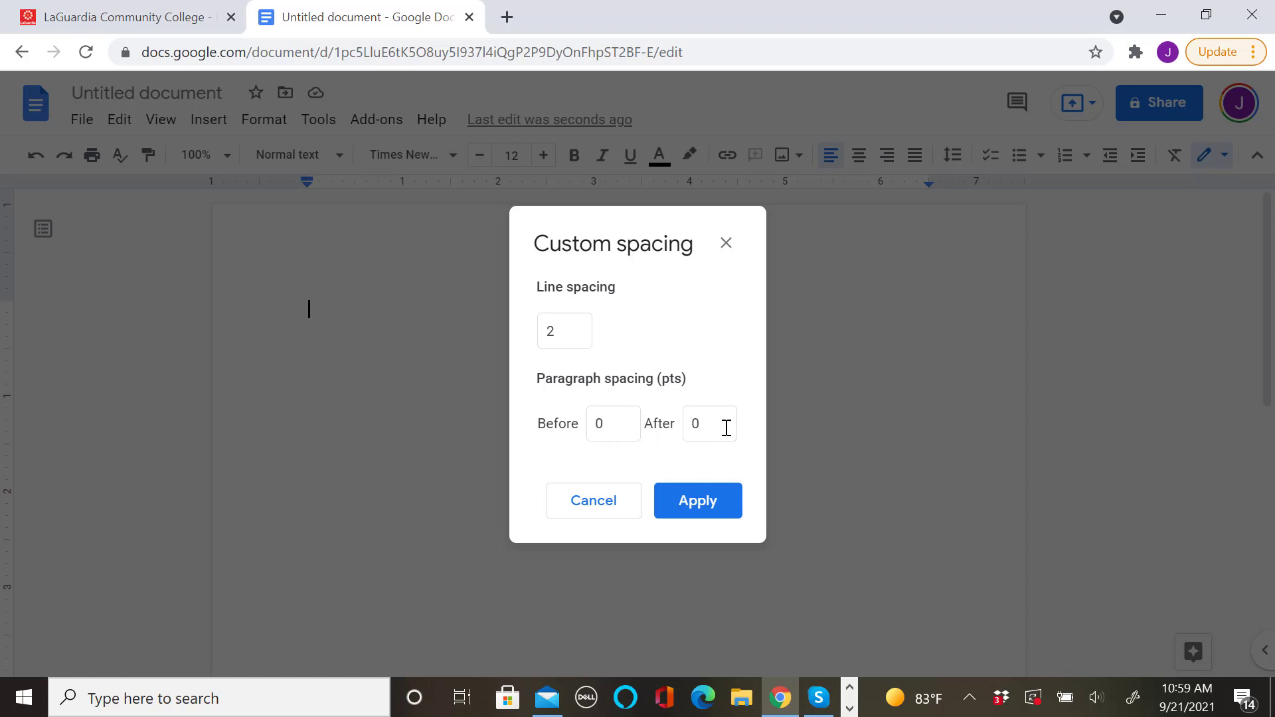
{"action": "left_click", "coordinate": [598, 513]}
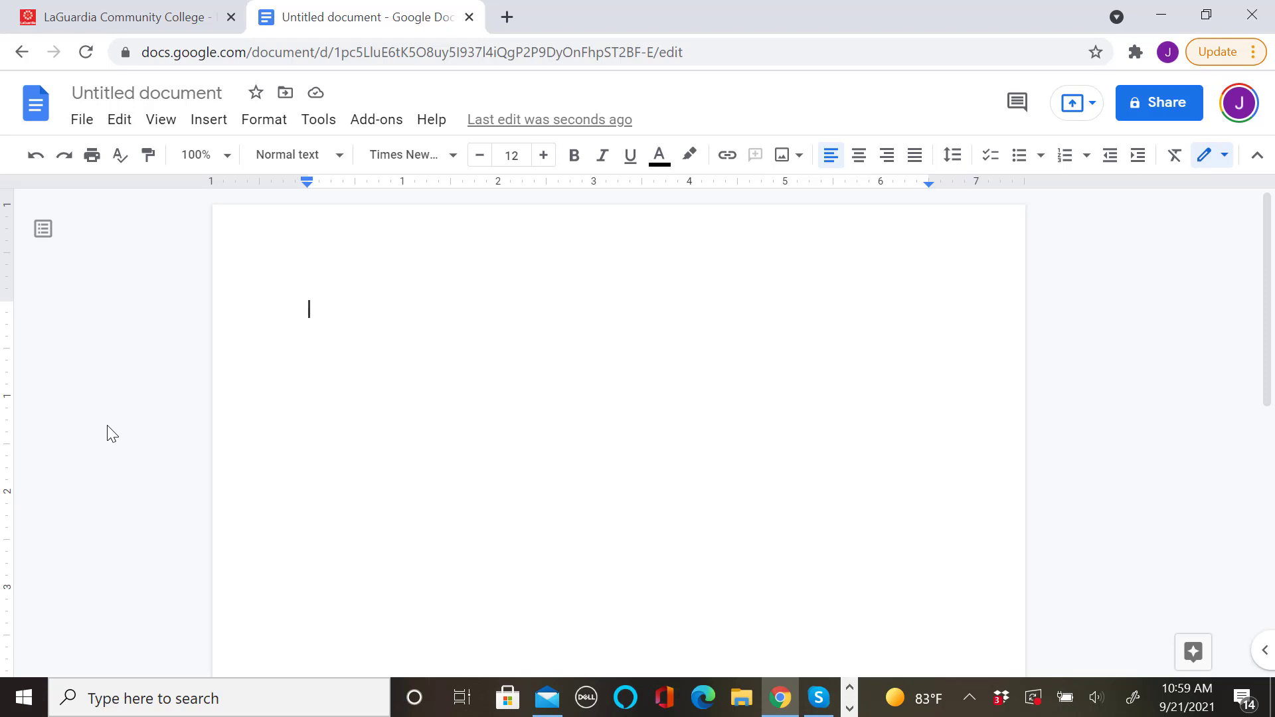
- Enter four heading lines reading "Name", "Professor's Name", "Class" and "Date: 21 Sept. 2021"
{"action": "type", "text": "Name"}
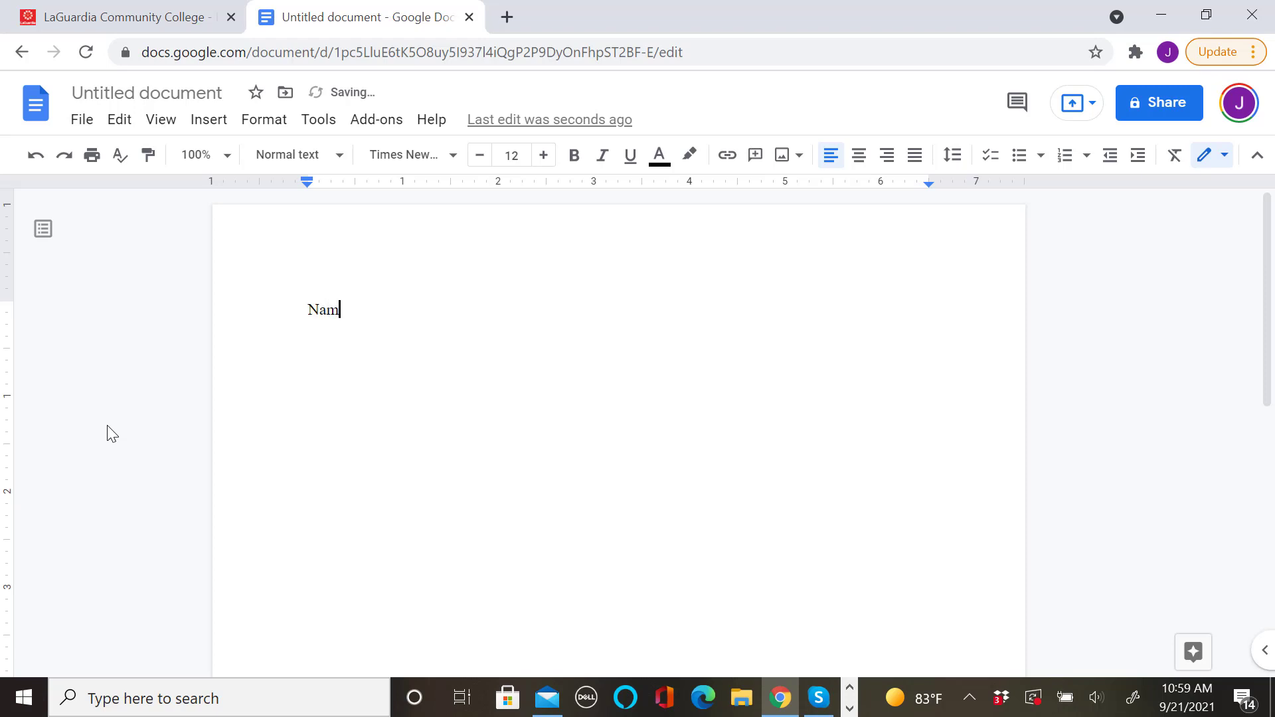
{"action": "key", "text": "Return"}
{"action": "key", "text": "Return"}
{"action": "type", "text": "Professor'"}
{"action": "type", "text": "s Nam"}
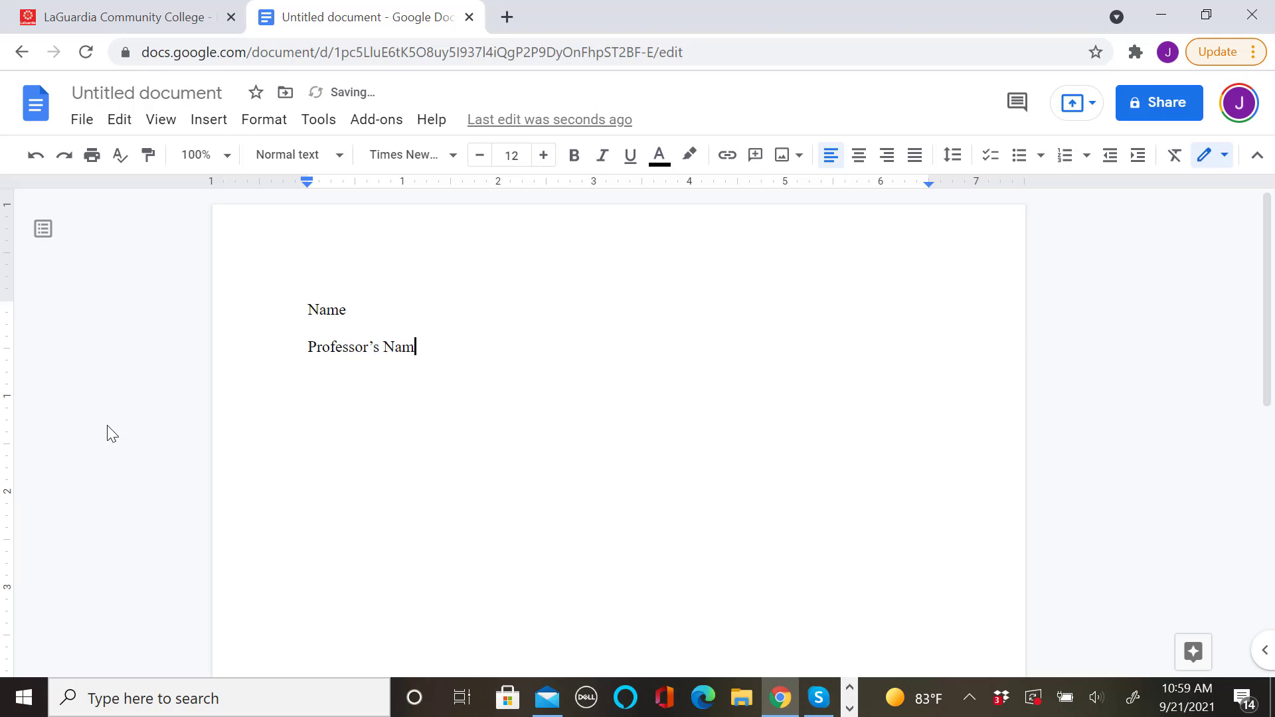
{"action": "type", "text": "e"}
{"action": "key", "text": "Return"}
{"action": "type", "text": "Class"}
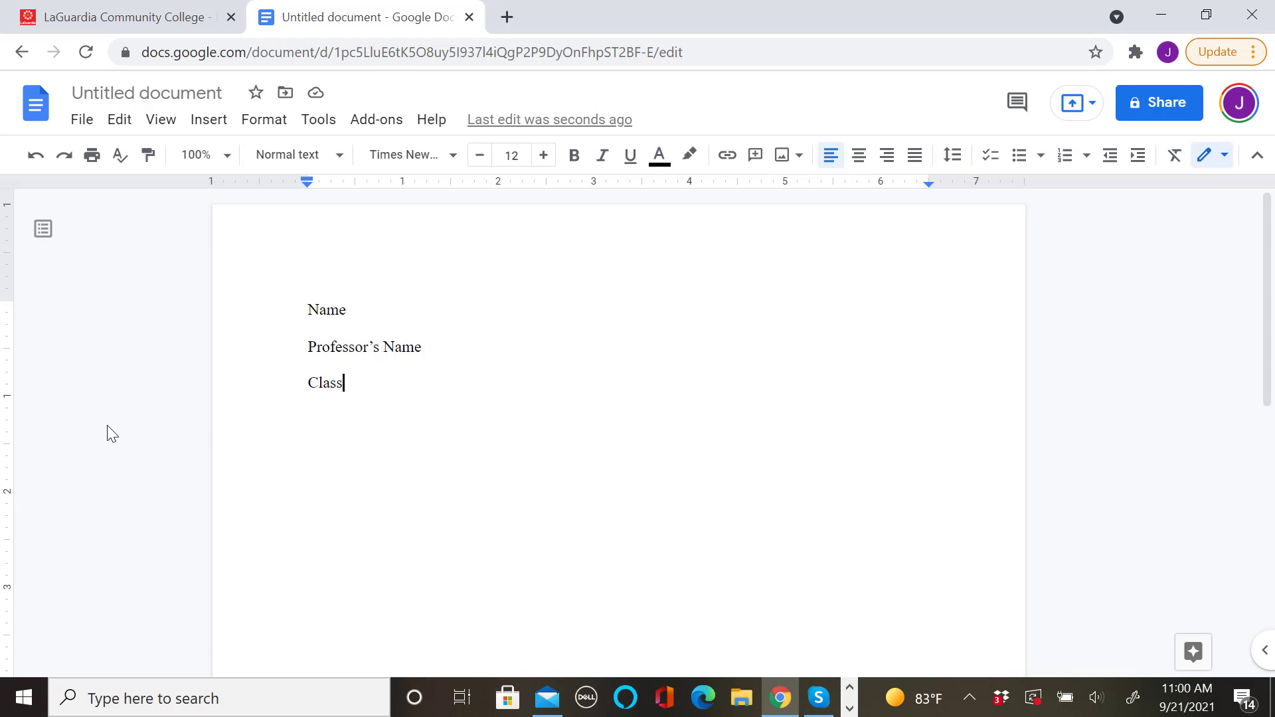
{"action": "key", "text": "Return"}
{"action": "type", "text": "Date:"}
{"action": "type", "text": "21 Sep"}
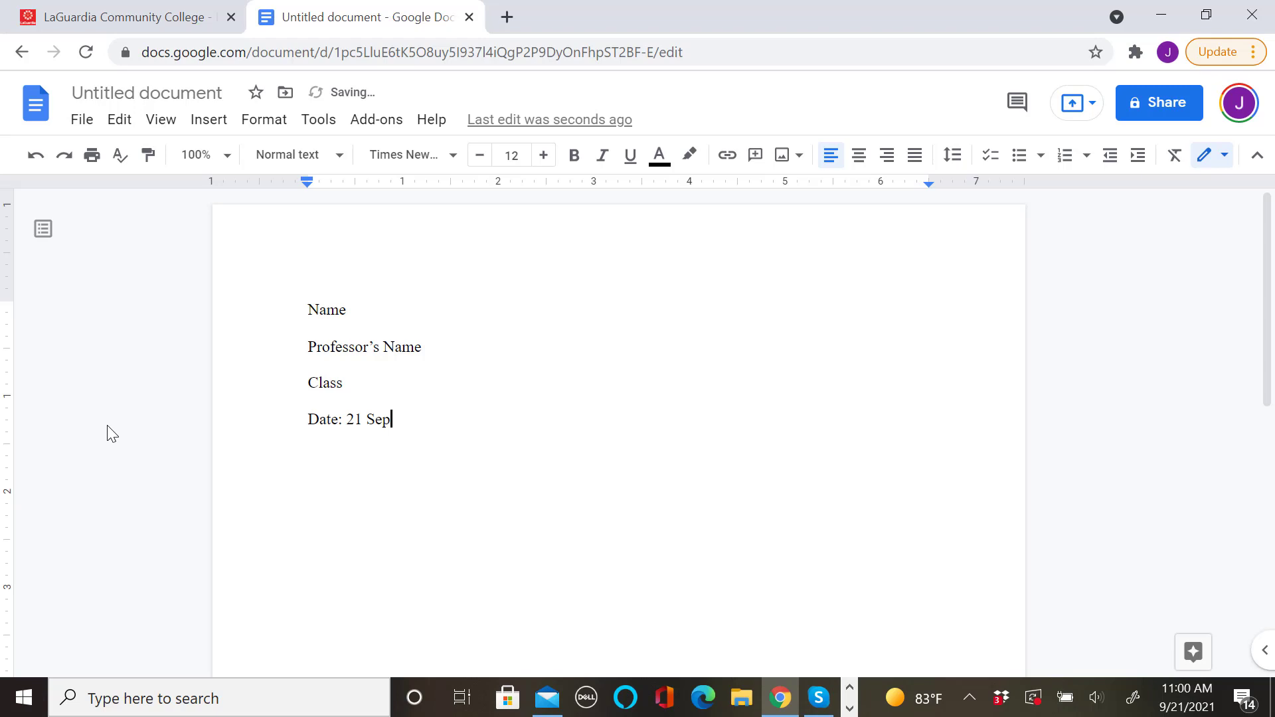
{"action": "type", "text": "t. 2021"}
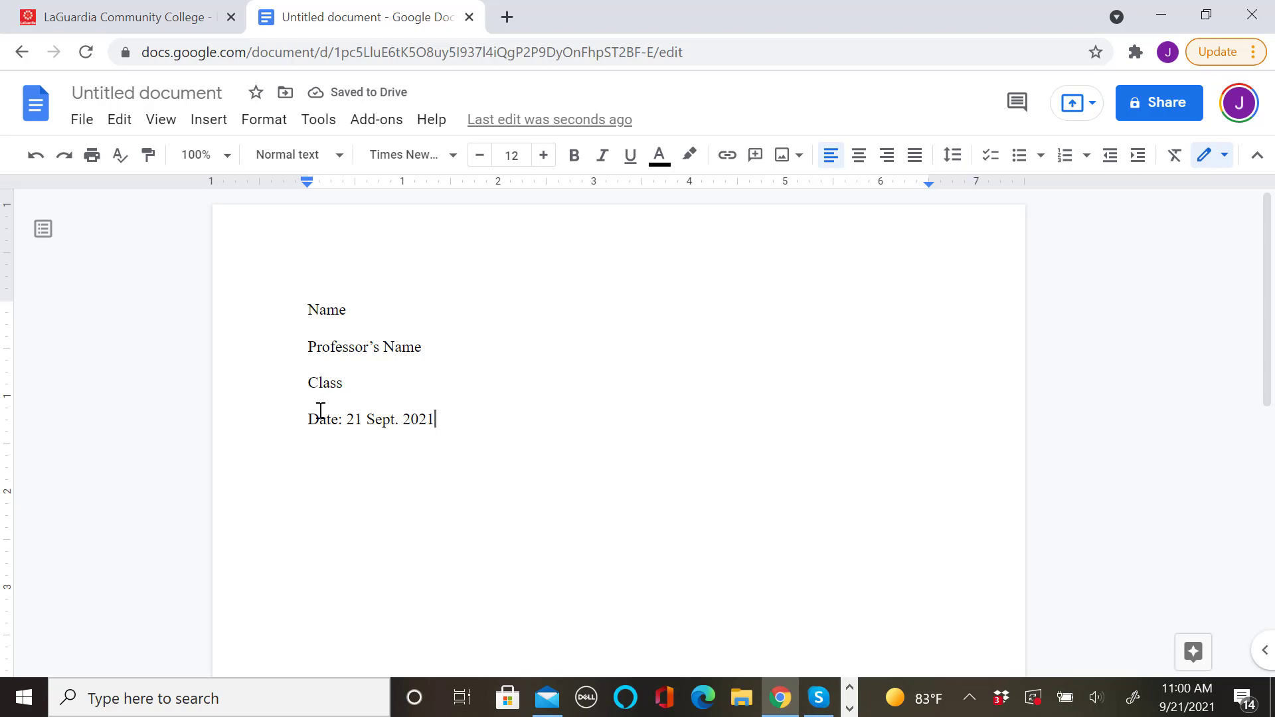
- Remove the "Date:" label from the fourth heading line, leaving only the date itself
{"action": "left_click", "coordinate": [346, 422]}
{"action": "key", "text": "BackSpace"}
{"action": "key", "text": "BackSpace"}
{"action": "key", "text": "BackSpace"}
{"action": "key", "text": "BackSpace"}
{"action": "key", "text": "BackSpace"}
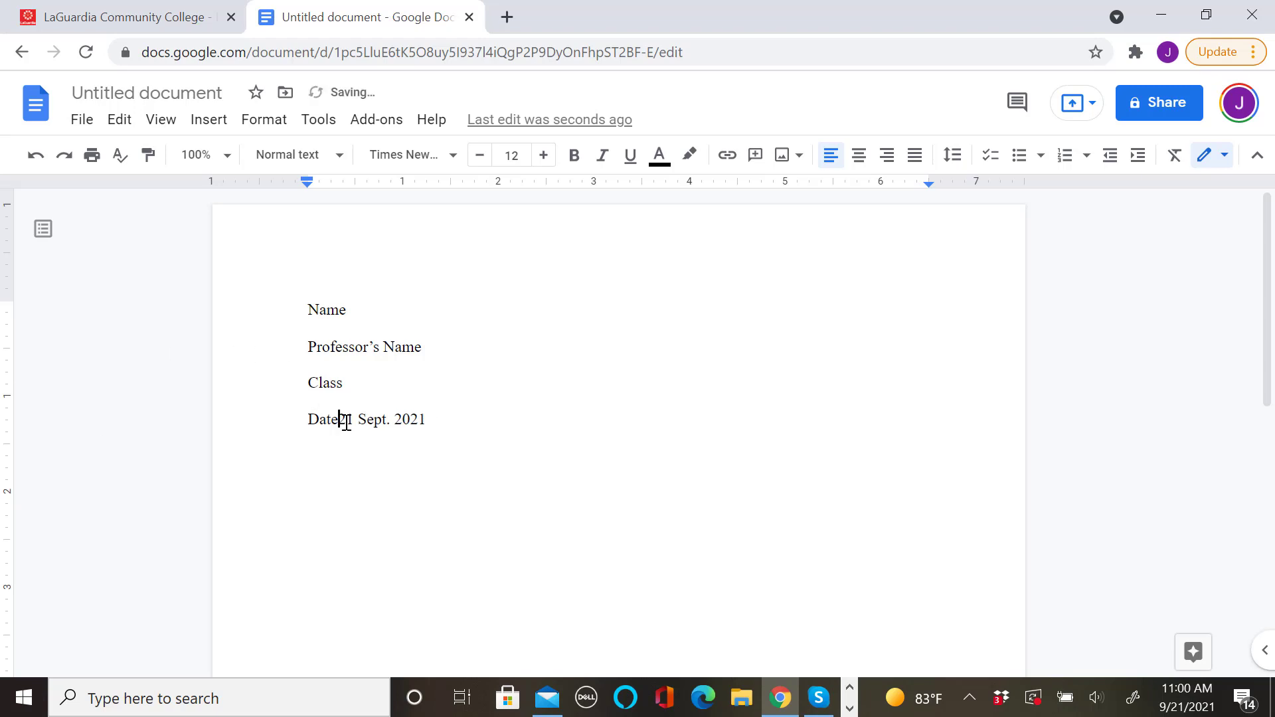
{"action": "key", "text": "BackSpace"}
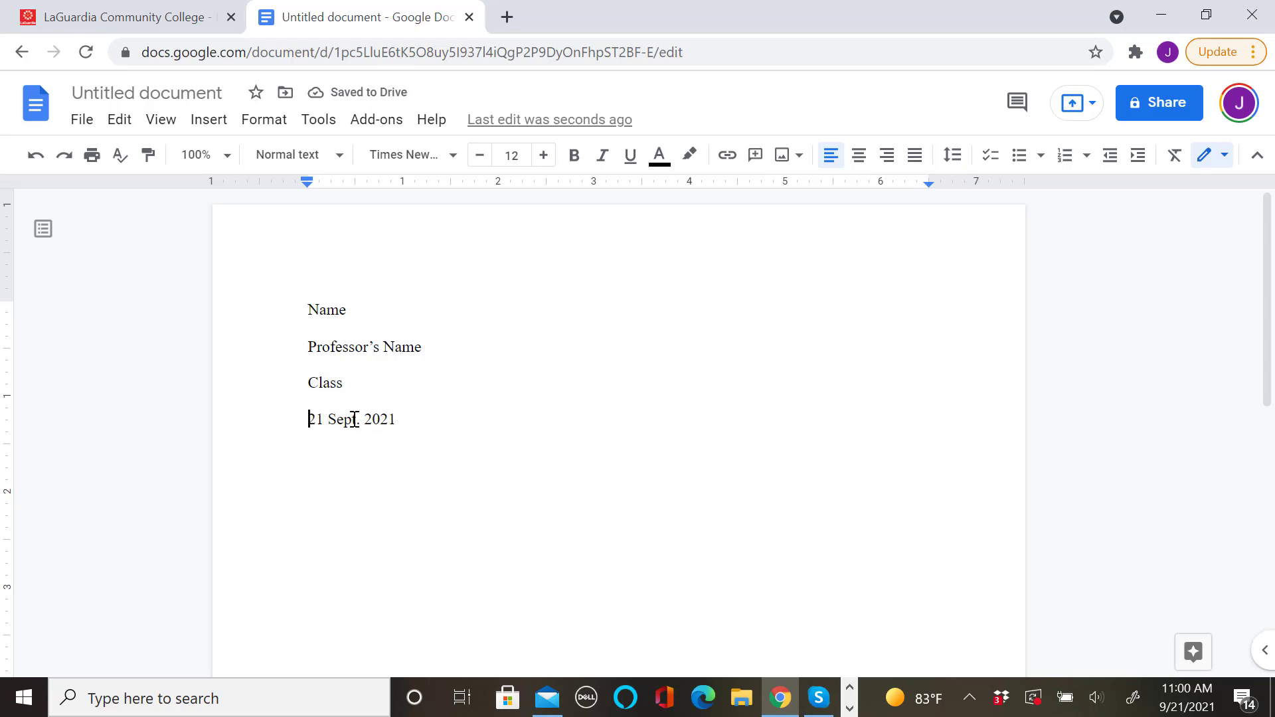
- Add a centred line reading "Title" below the date
{"action": "left_click", "coordinate": [412, 422]}
{"action": "key", "text": "Return"}
{"action": "left_click", "coordinate": [857, 165]}
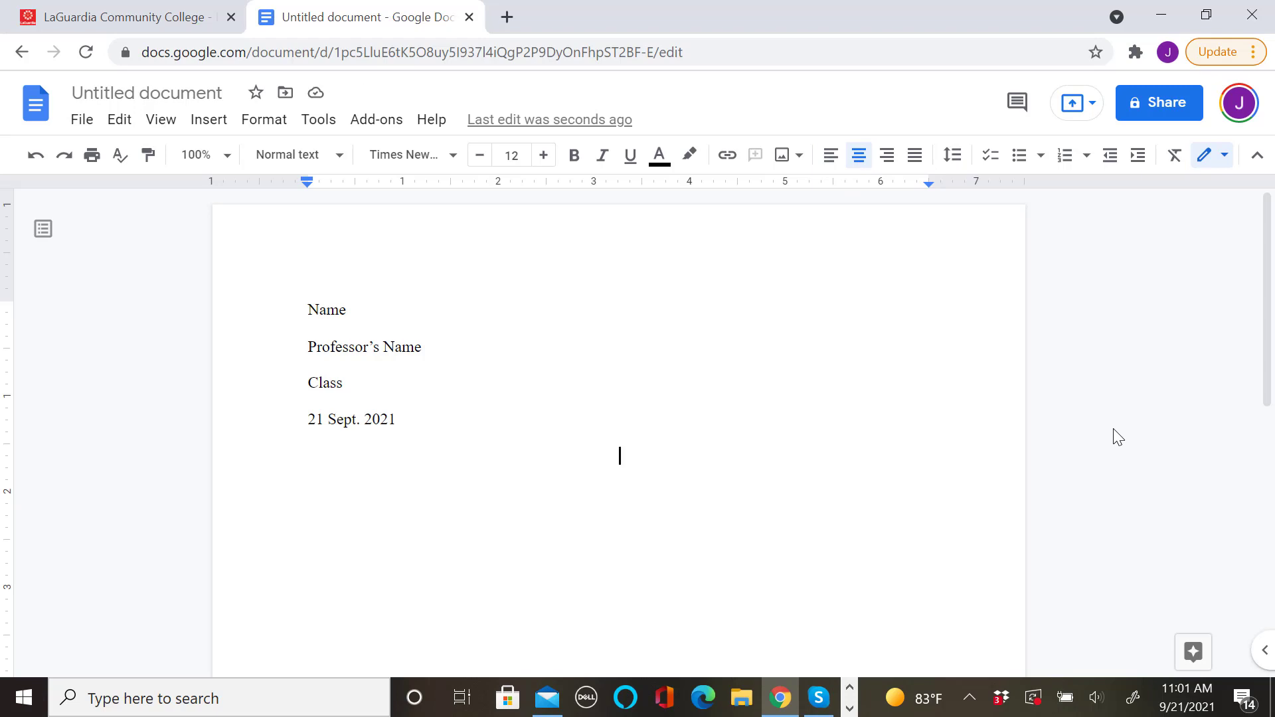
{"action": "type", "text": "Title"}
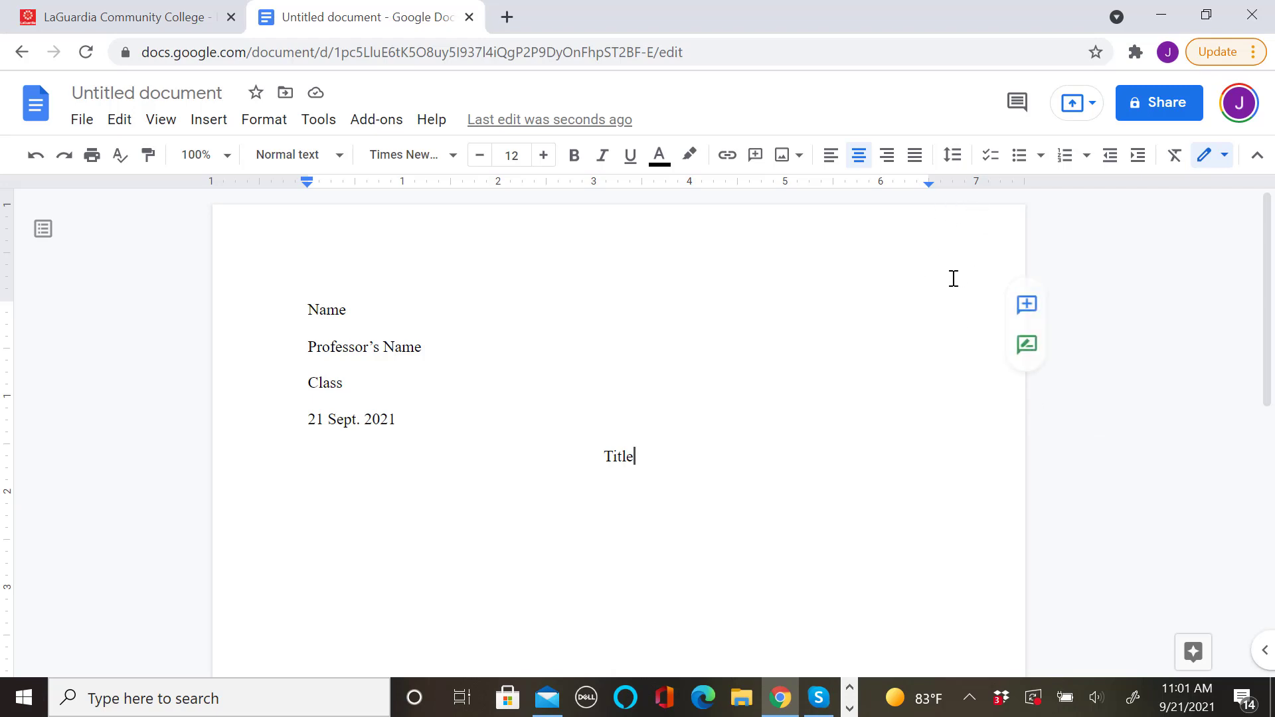
- Insert page numbers in the upper-right header starting on the first page, with "Student" before the number
{"action": "left_click", "coordinate": [203, 126]}
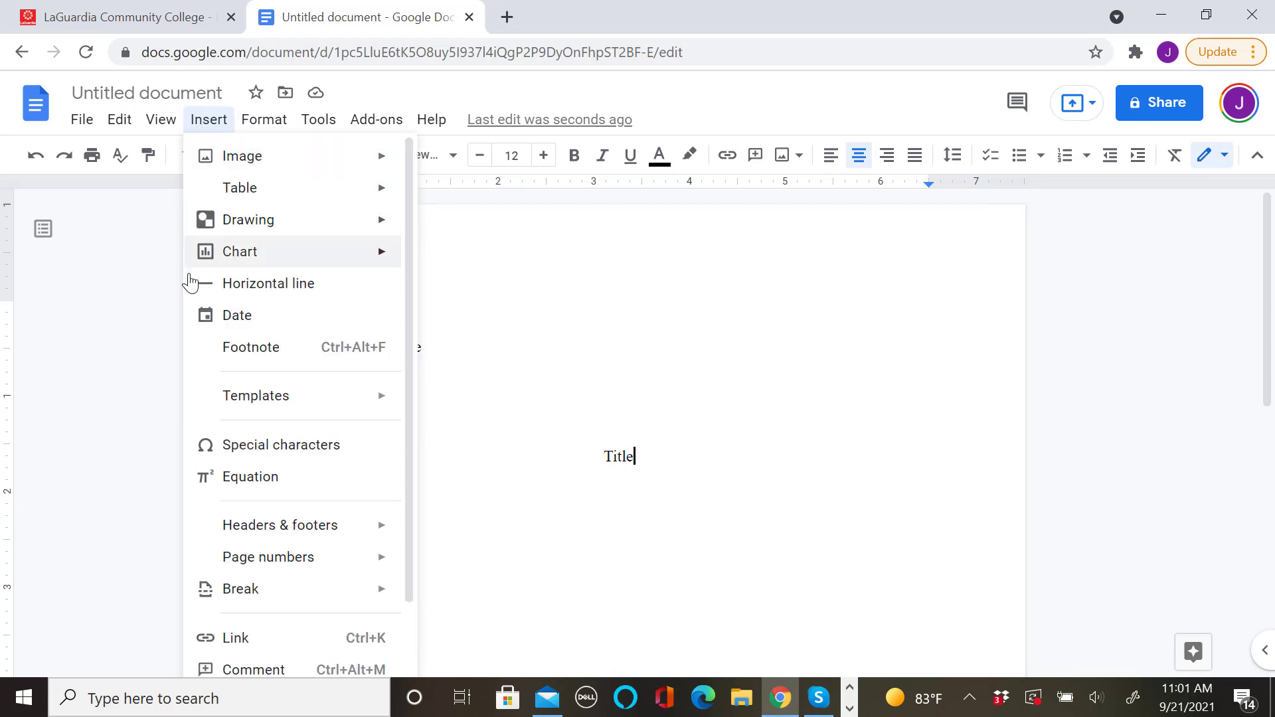
{"action": "mouse_move", "coordinate": [227, 561]}
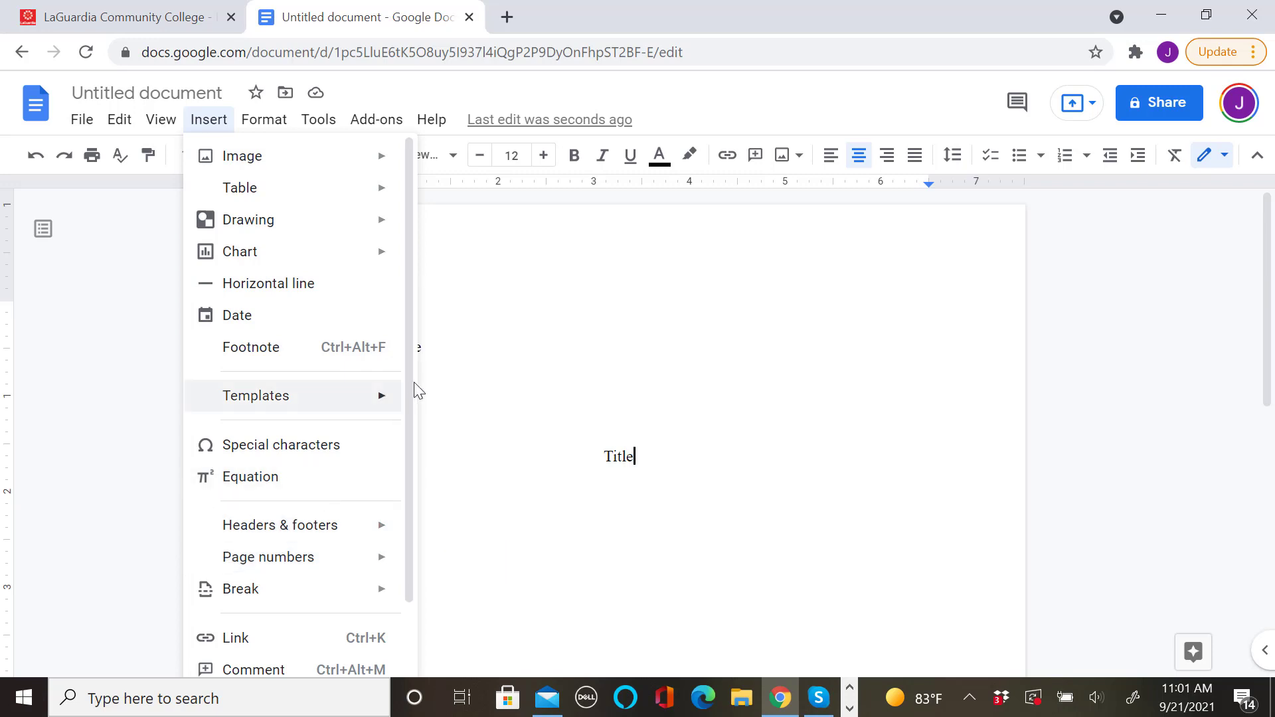
{"action": "mouse_move", "coordinate": [355, 561]}
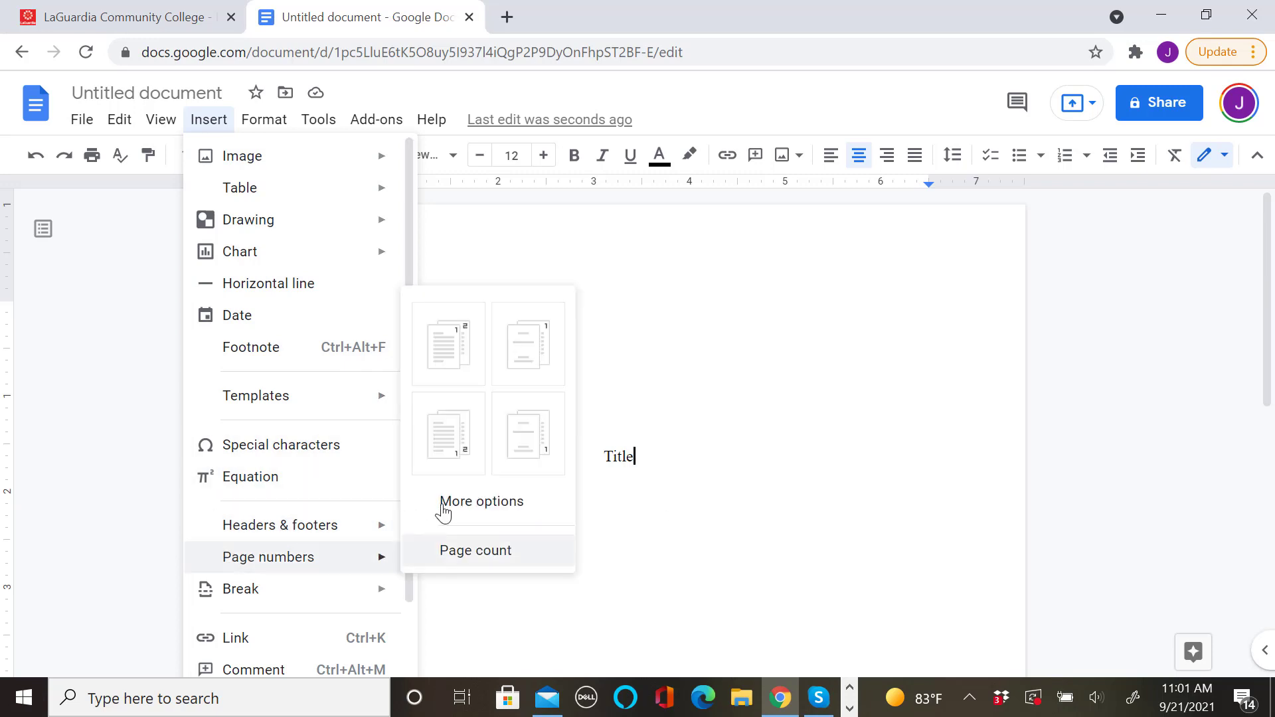
{"action": "left_click", "coordinate": [457, 359]}
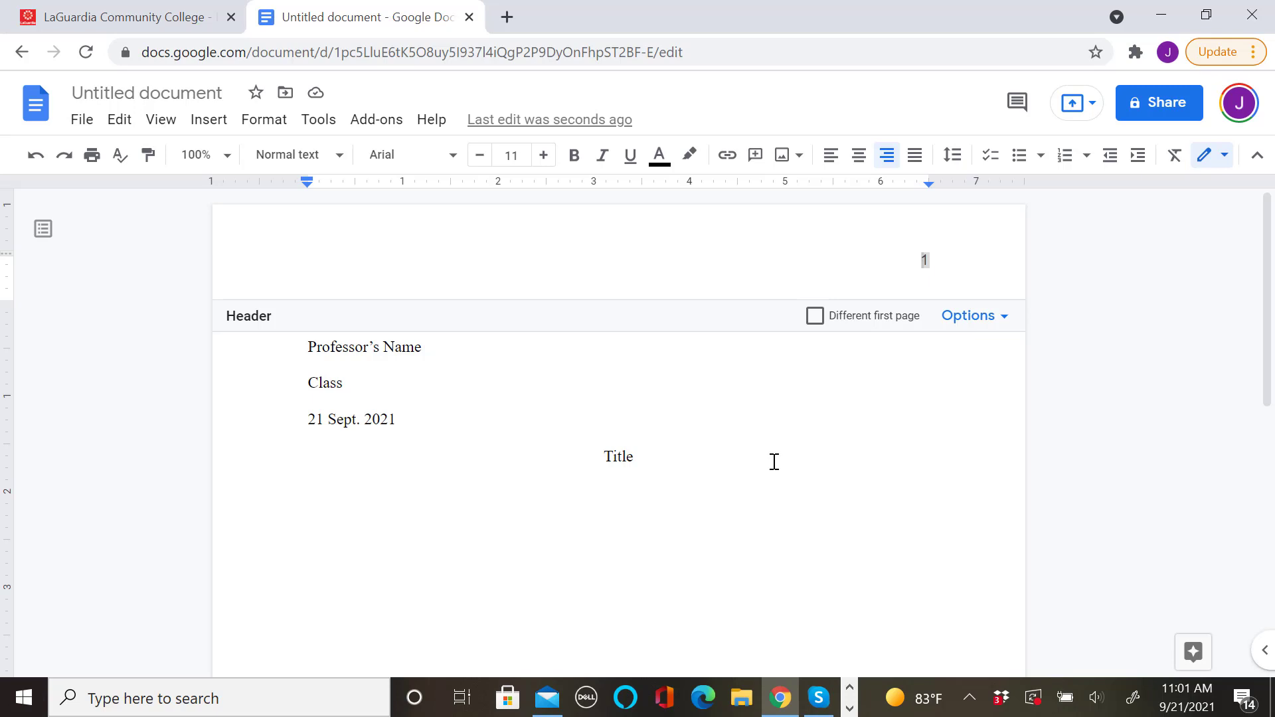
{"action": "type", "text": "Student"}
{"action": "left_click", "coordinate": [753, 459]}
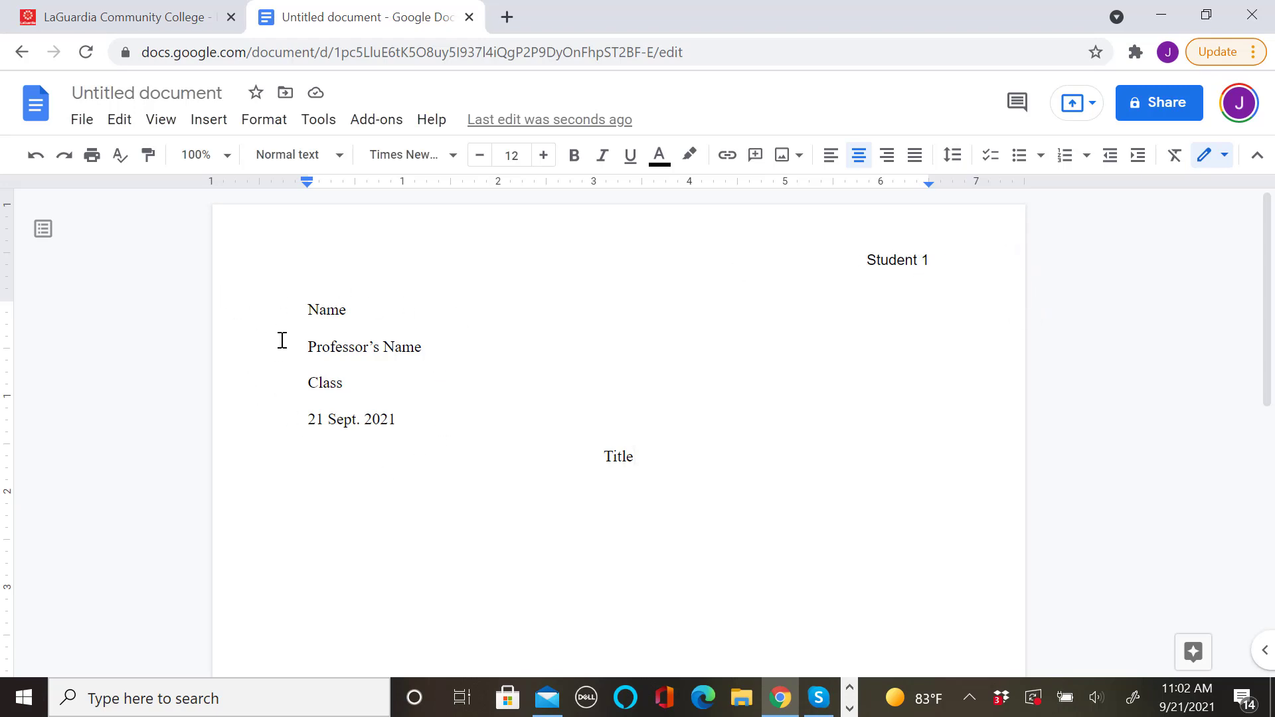
- Format the header text "Student 1" in Times New Roman at size 12
{"action": "double_click", "coordinate": [863, 259]}
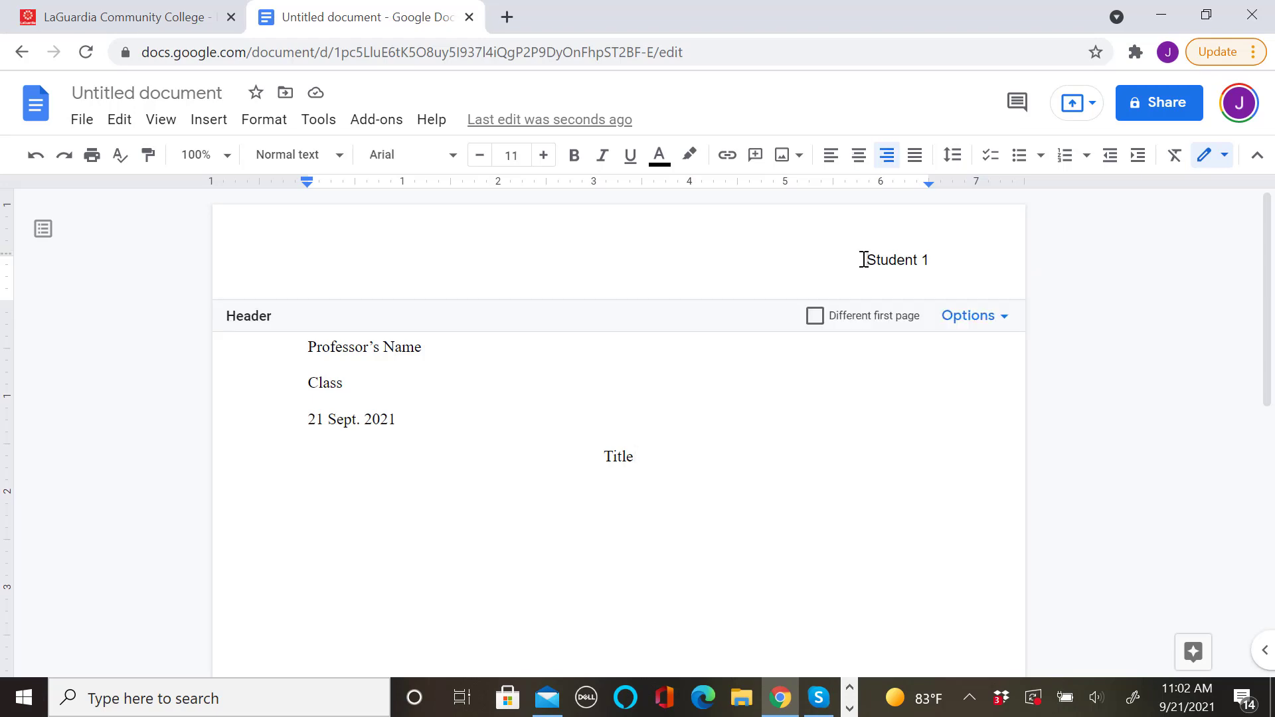
{"action": "left_click_drag", "start_coordinate": [863, 259], "coordinate": [930, 259]}
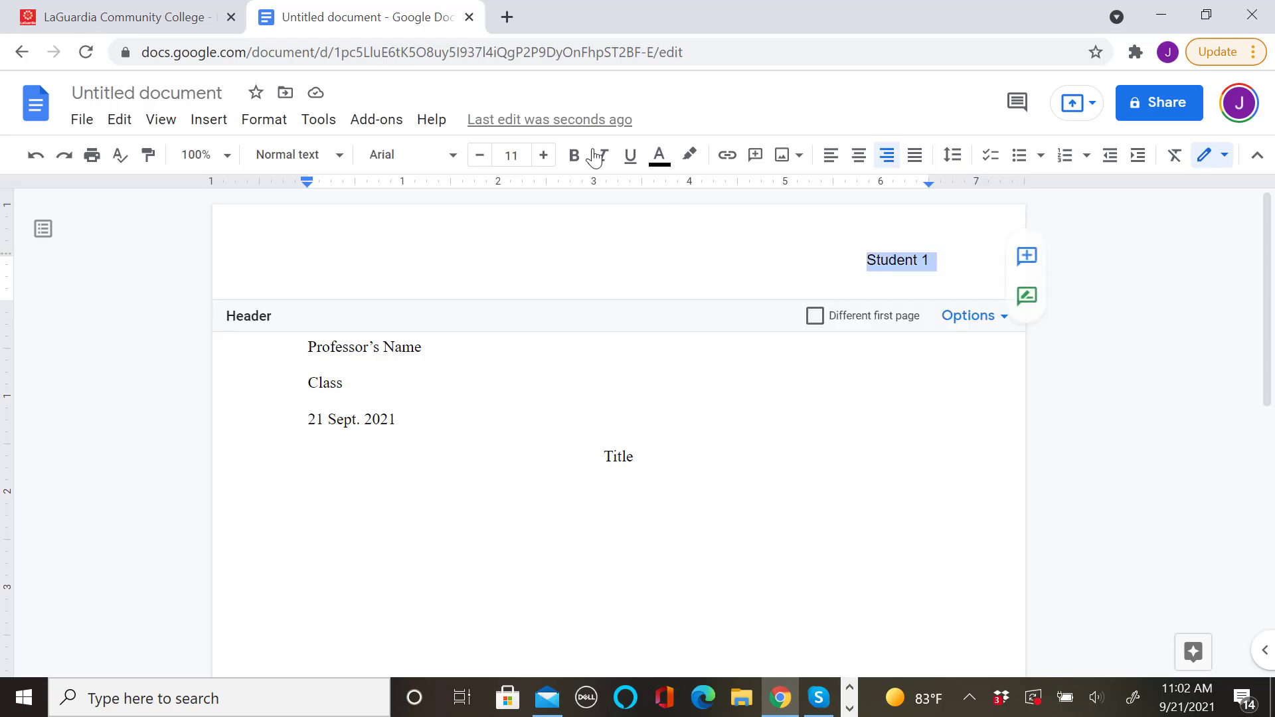
{"action": "left_click", "coordinate": [454, 157]}
{"action": "left_click", "coordinate": [456, 271]}
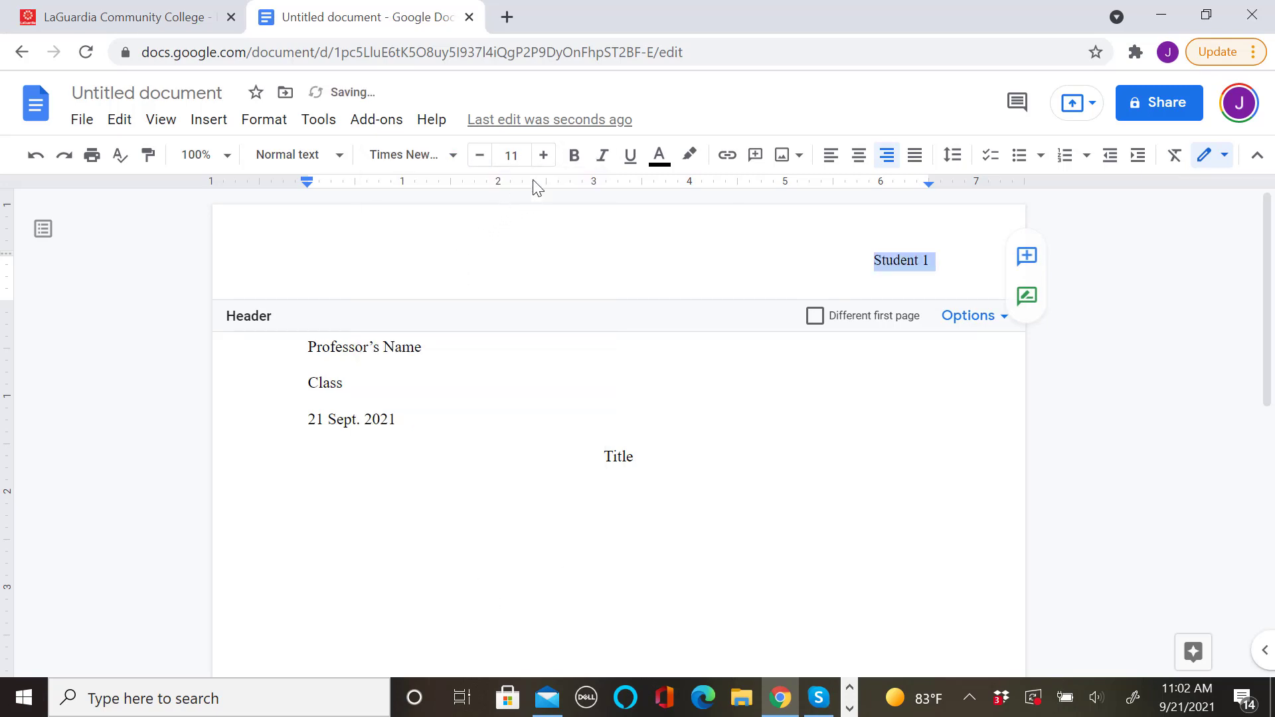
{"action": "left_click", "coordinate": [543, 157]}
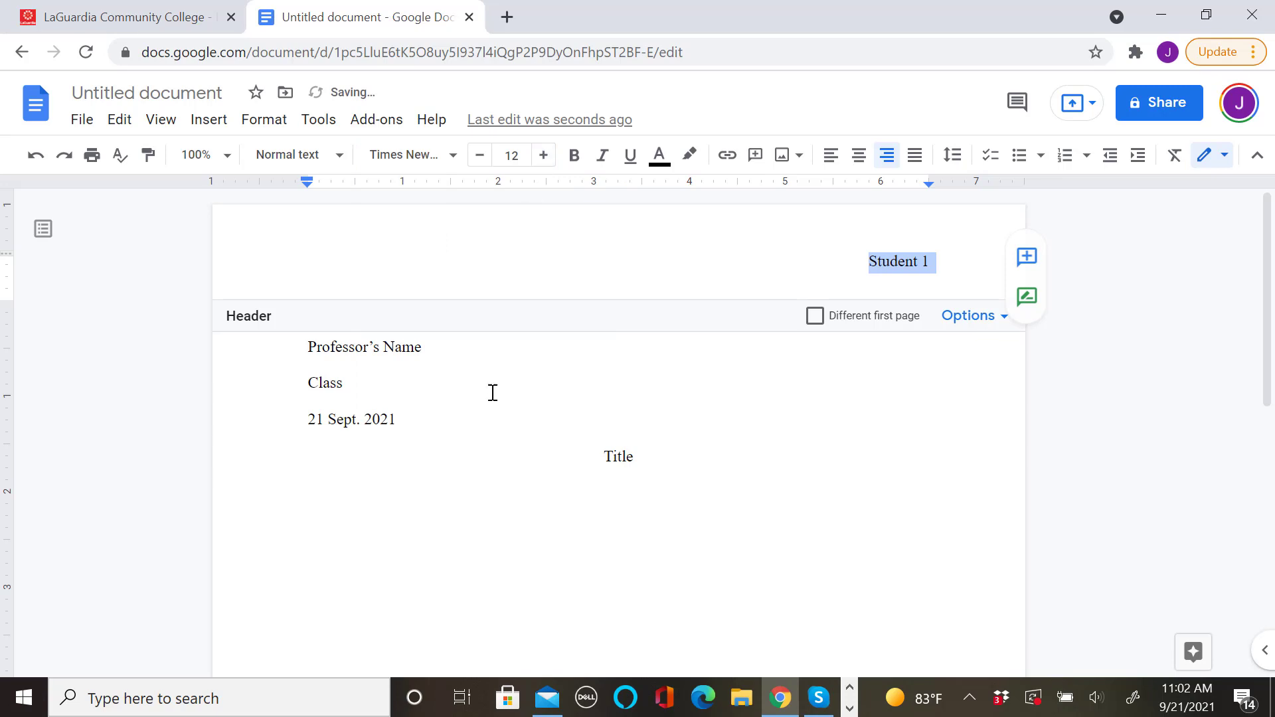
- Start a new left-aligned line below the centred title for the body text
{"action": "left_click", "coordinate": [664, 464]}
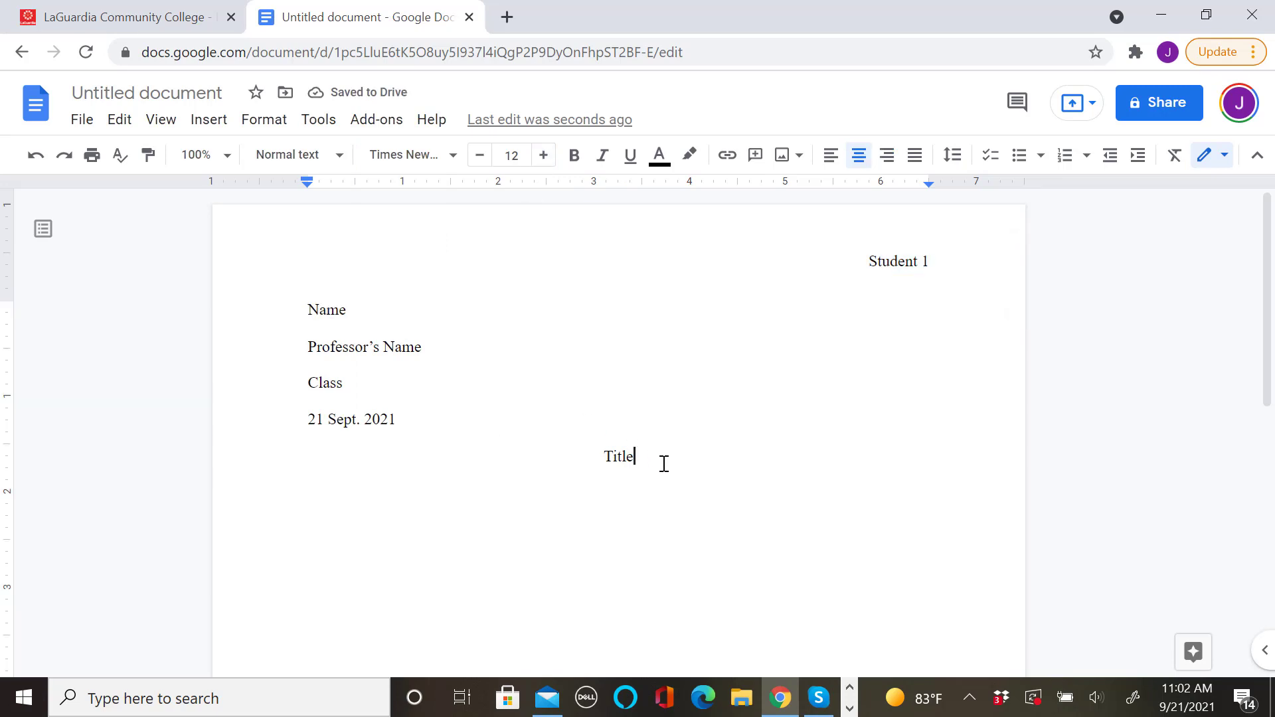
{"action": "key", "text": "Return"}
{"action": "key", "text": "ctrl+shift+l"}
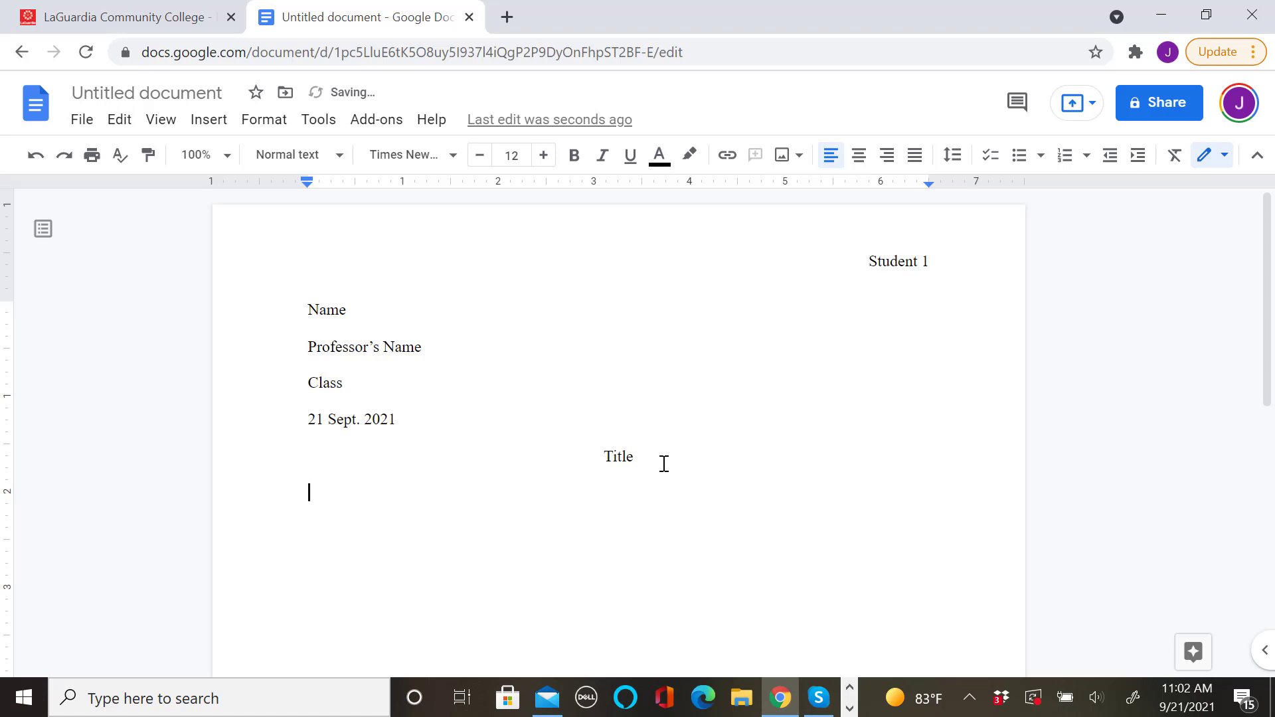
{"action": "left_click", "coordinate": [643, 460]}
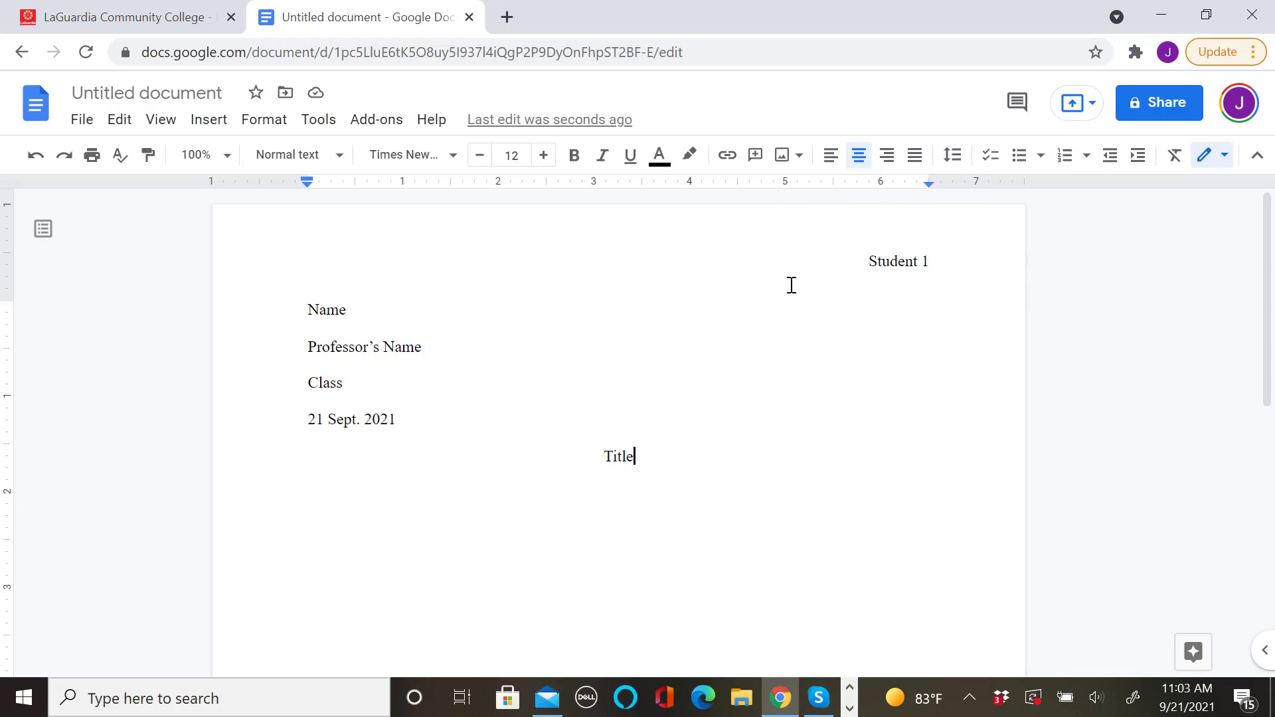
{"action": "key", "text": "Return"}
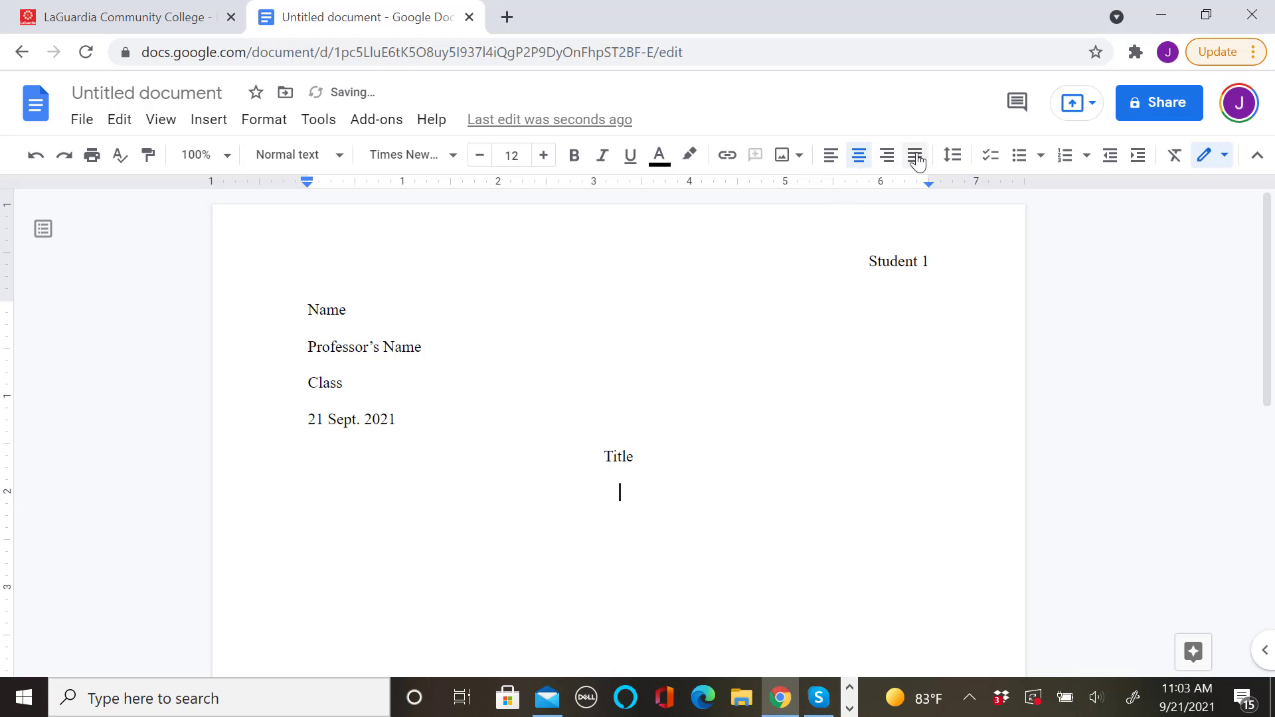
{"action": "left_click", "coordinate": [839, 158]}
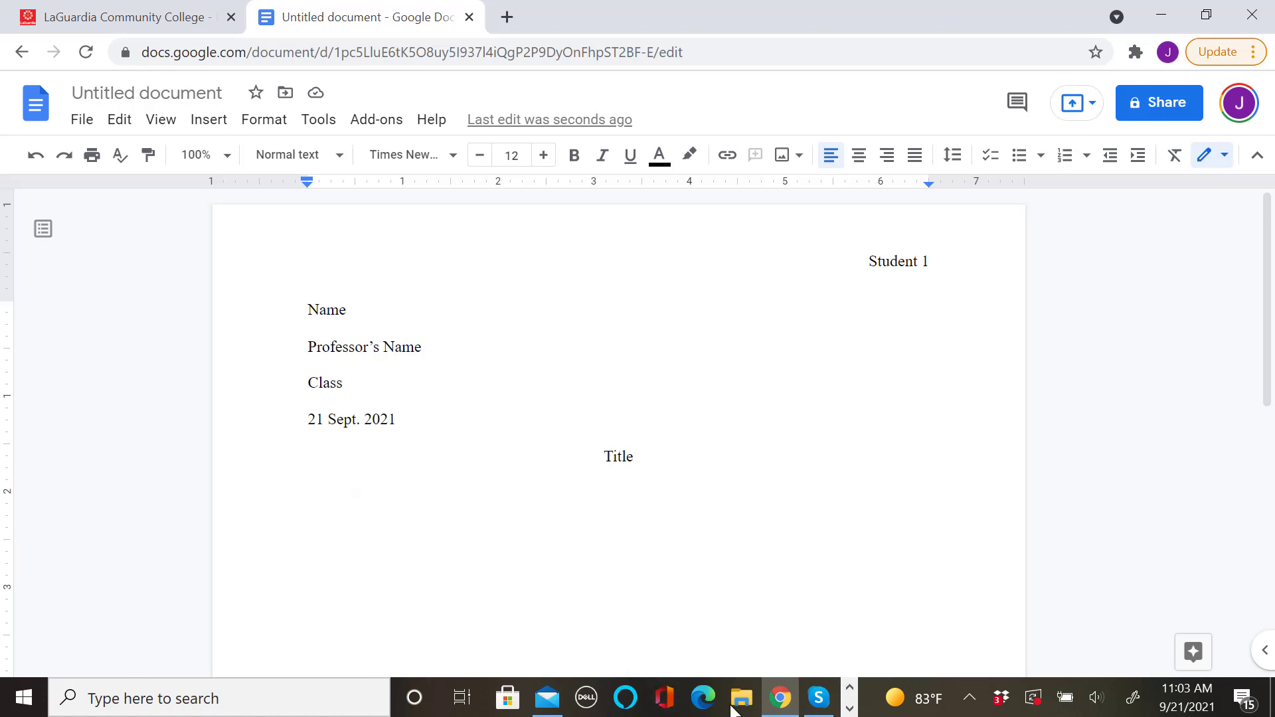
- Switch to the blank document in Microsoft Word and set its font to Times New Roman, size 12
{"action": "left_click", "coordinate": [850, 709]}
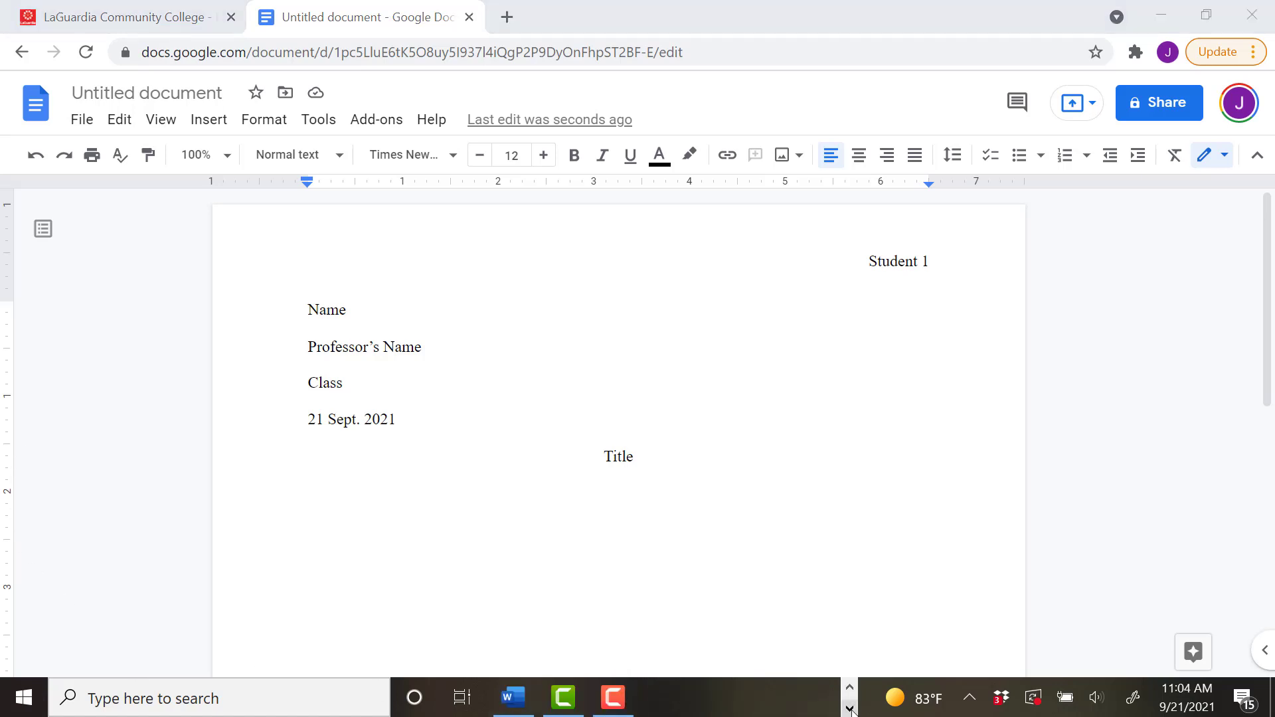
{"action": "mouse_move", "coordinate": [523, 706]}
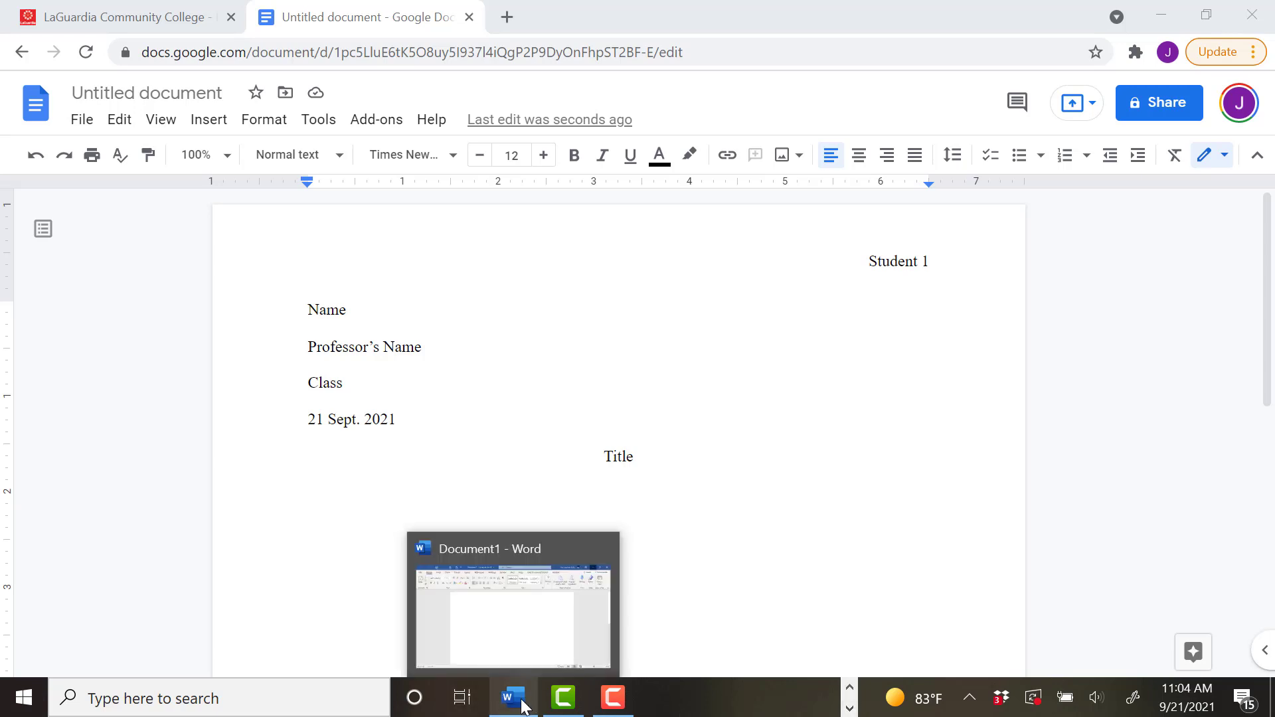
{"action": "left_click", "coordinate": [523, 706]}
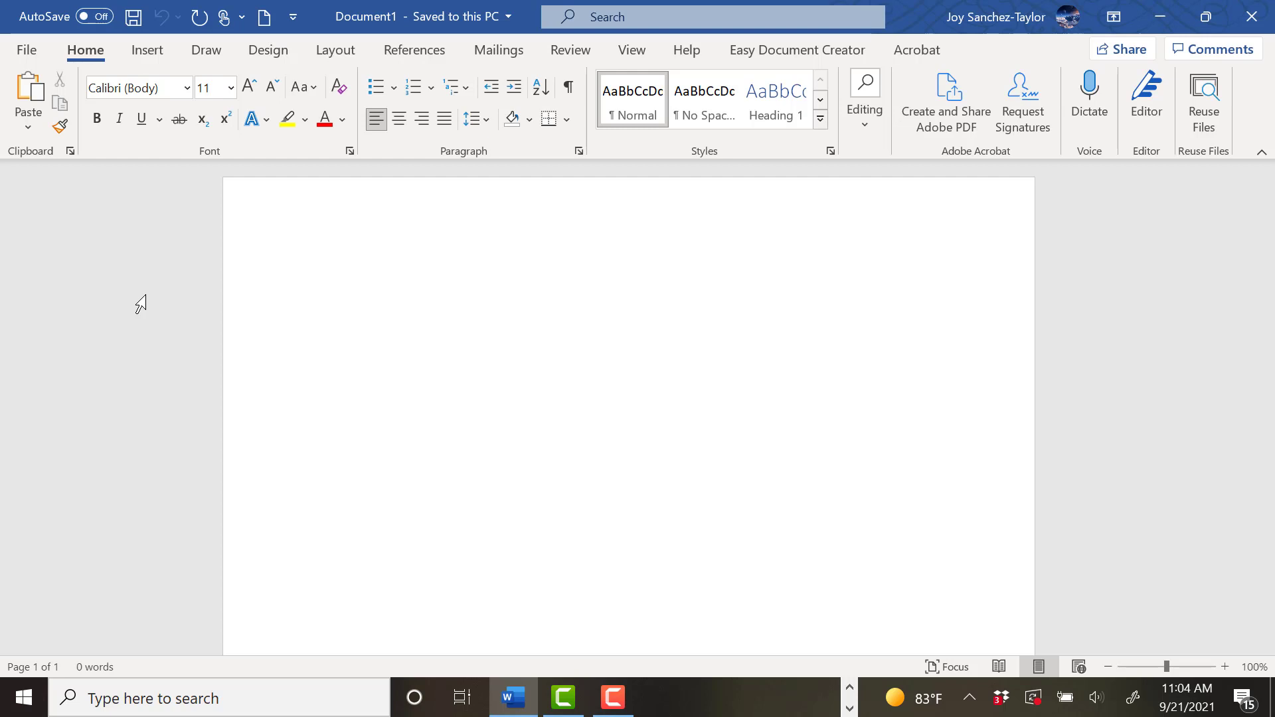
{"action": "left_click", "coordinate": [133, 88]}
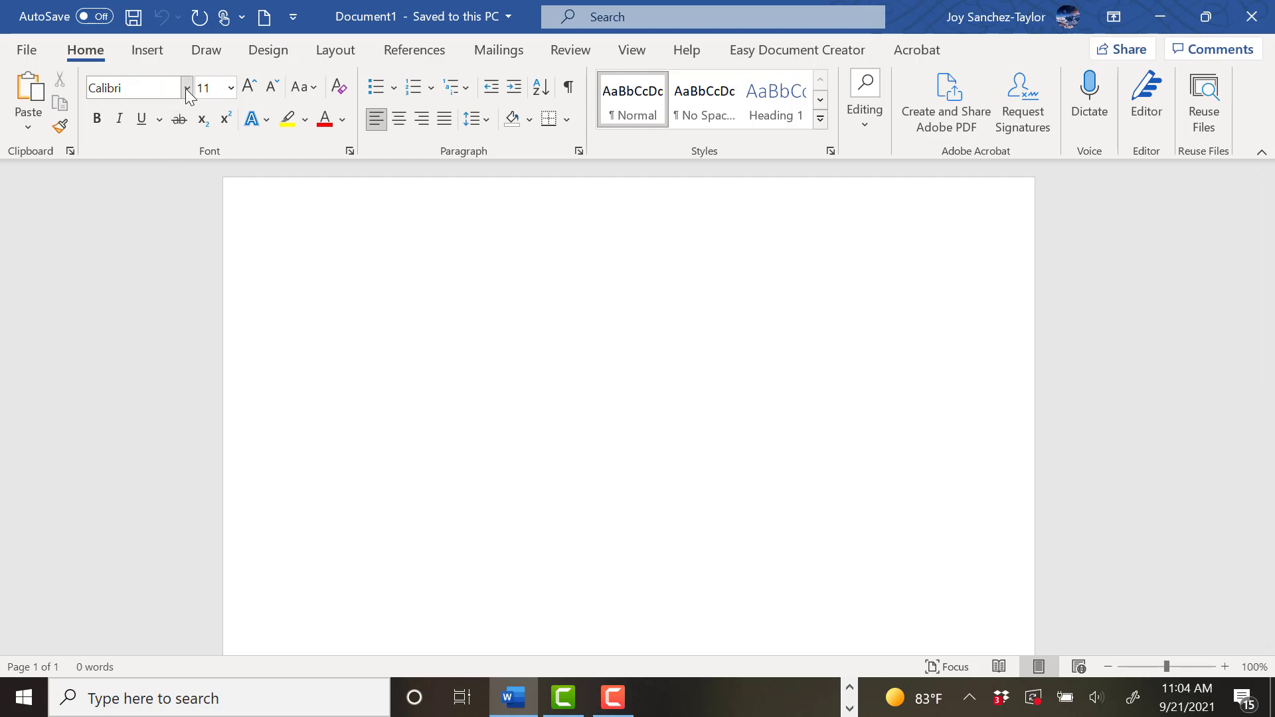
{"action": "left_click", "coordinate": [188, 88]}
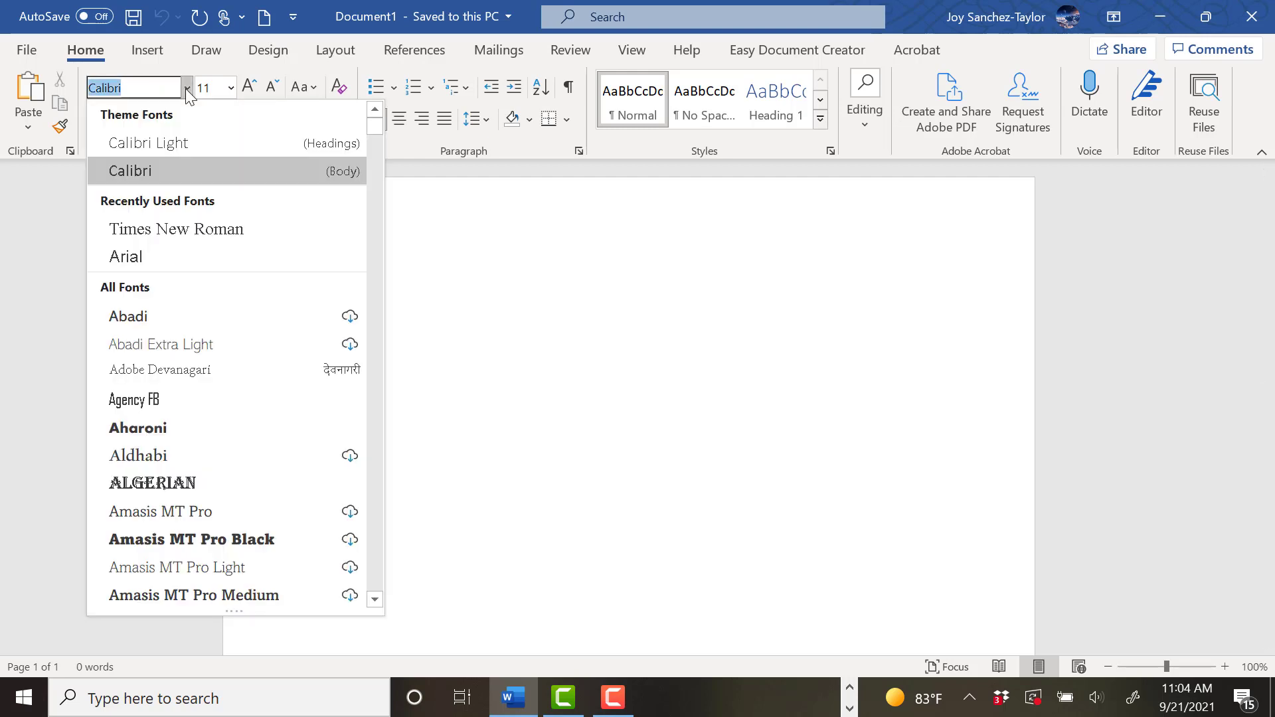
{"action": "left_click", "coordinate": [166, 233]}
{"action": "left_click", "coordinate": [230, 88]}
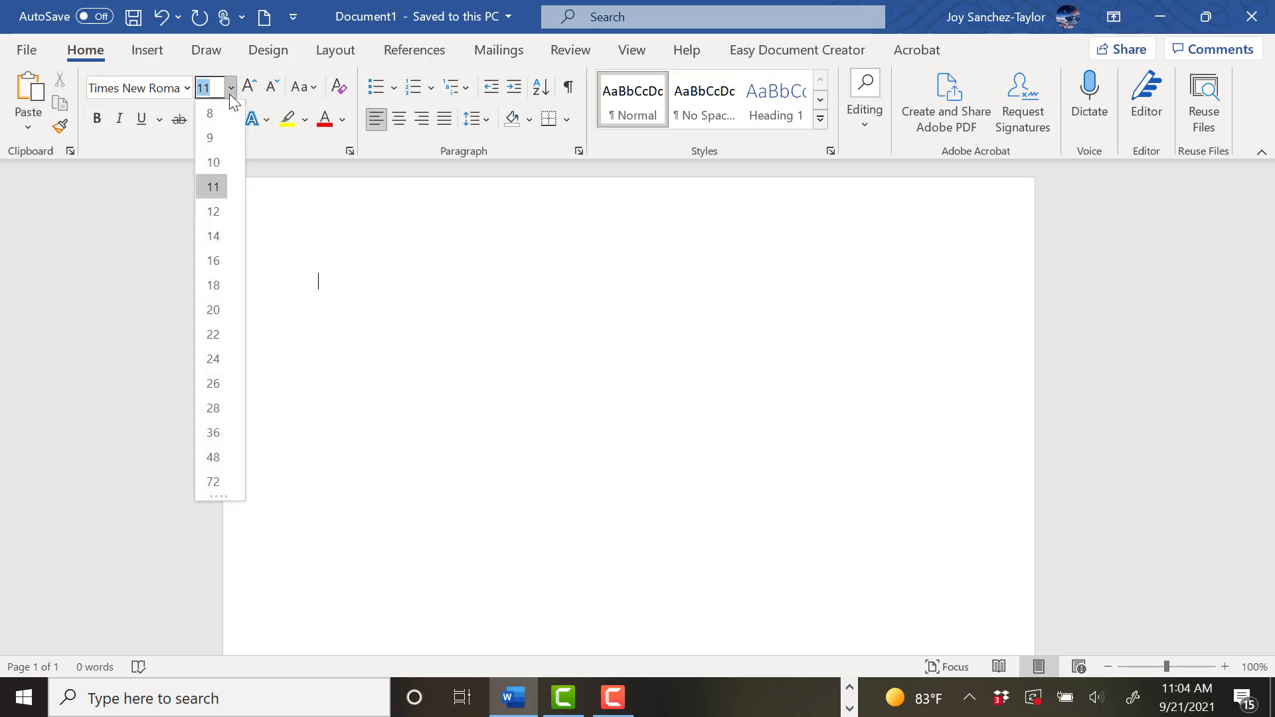
{"action": "left_click", "coordinate": [218, 211]}
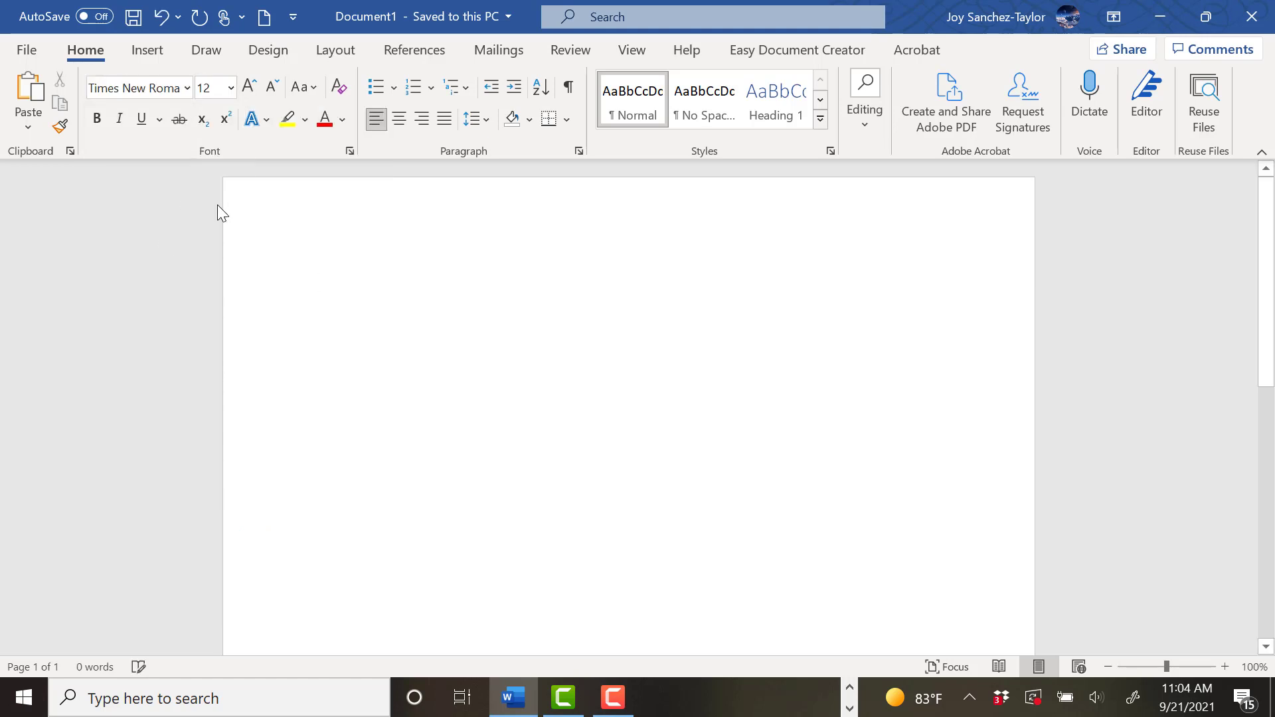
- Set the paragraph spacing to 0 pt after and the line spacing to Double
{"action": "left_click", "coordinate": [578, 152]}
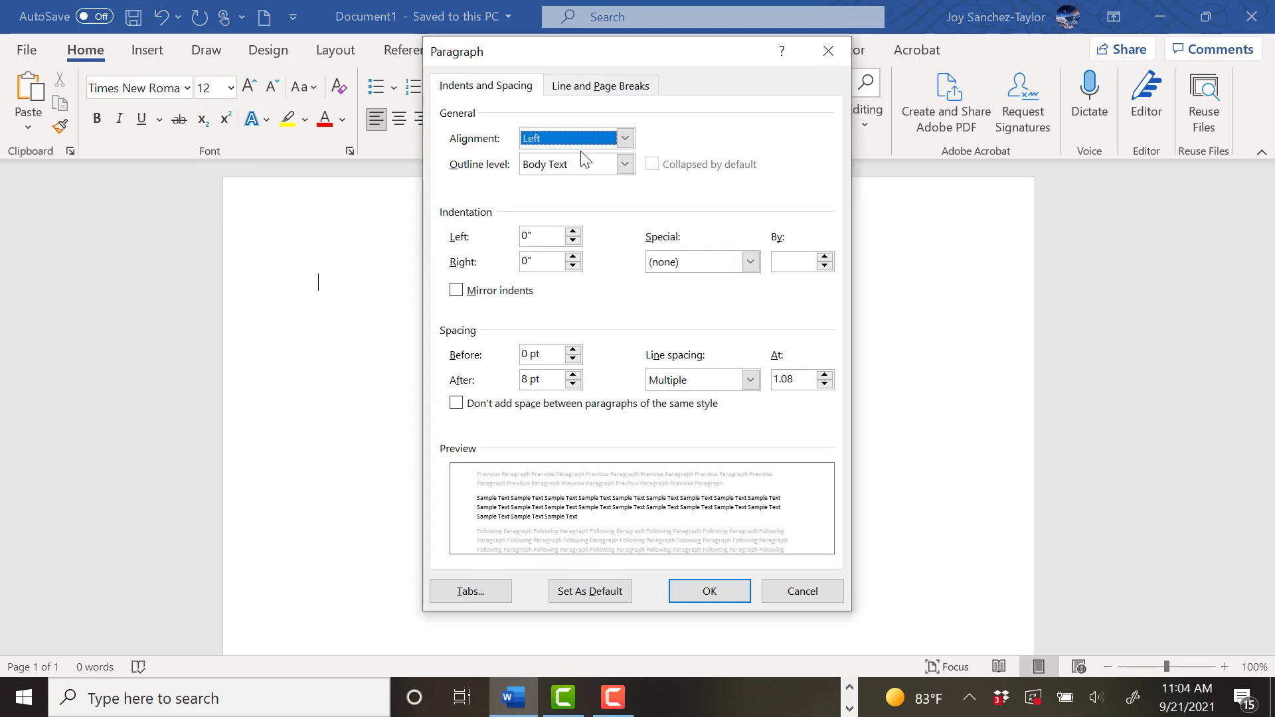
{"action": "left_click", "coordinate": [829, 54]}
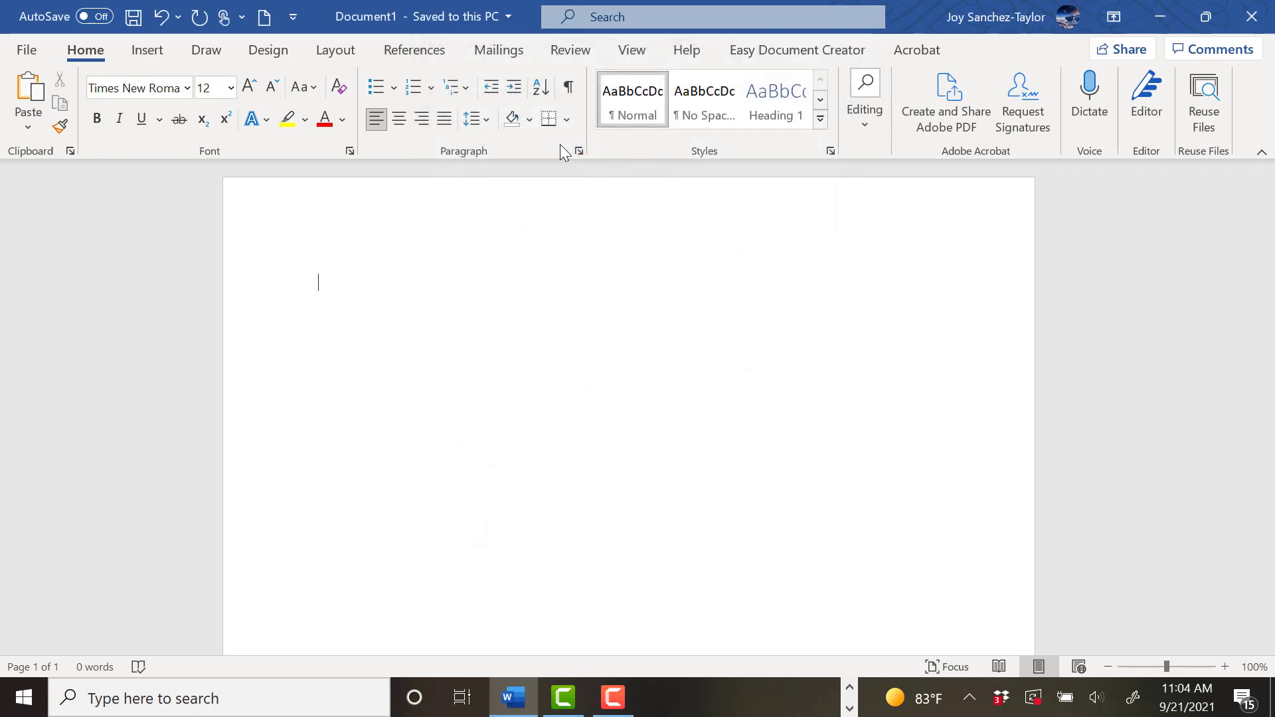
{"action": "left_click", "coordinate": [578, 152]}
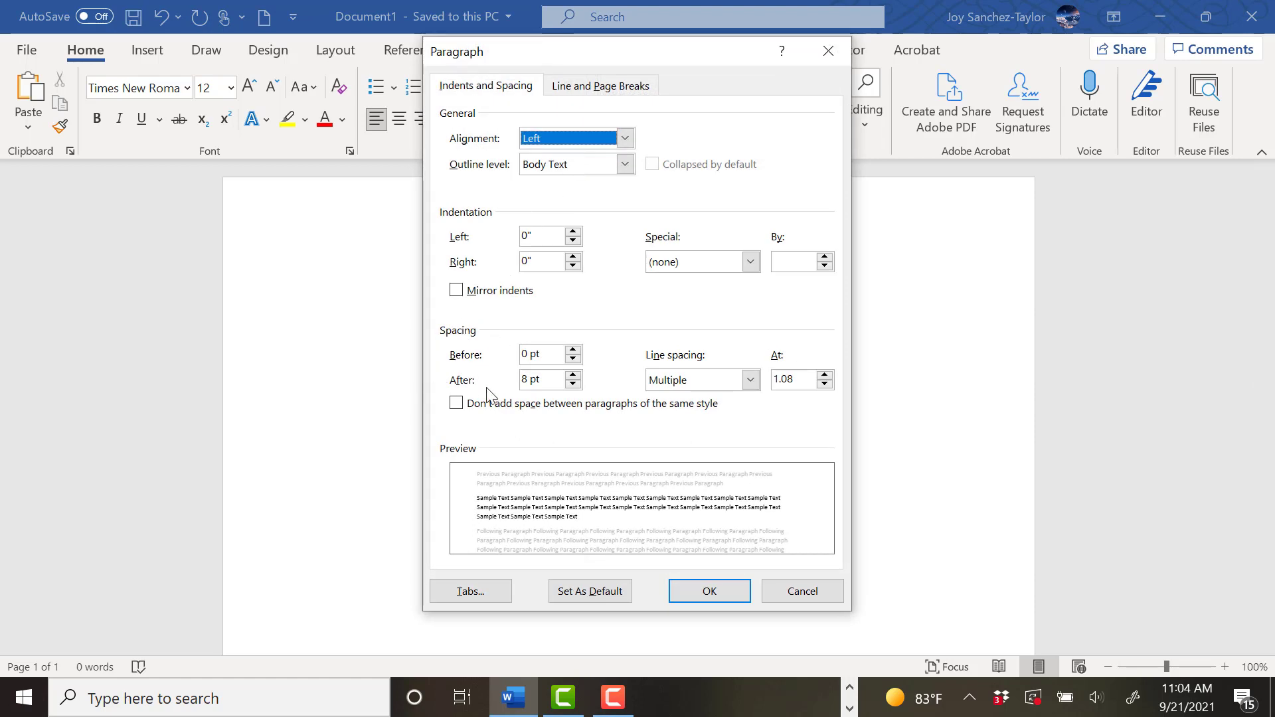
{"action": "left_click", "coordinate": [572, 374]}
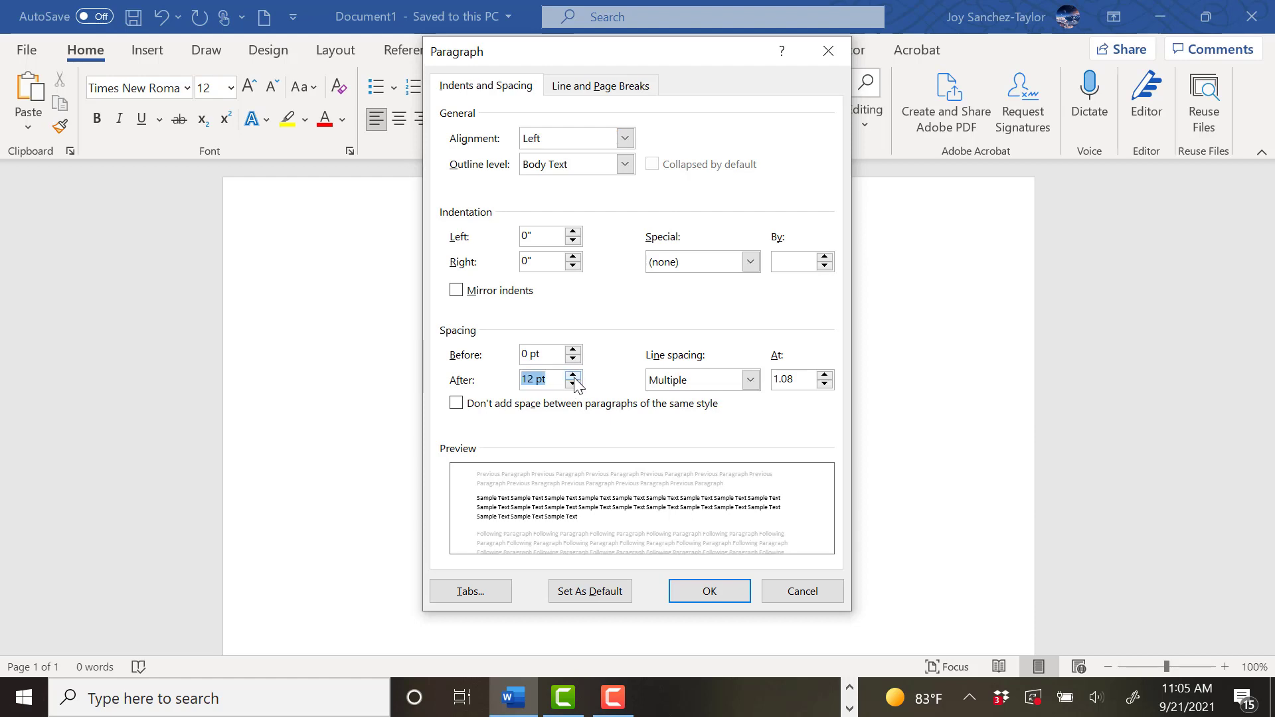
{"action": "left_click", "coordinate": [573, 385]}
{"action": "left_click", "coordinate": [573, 385]}
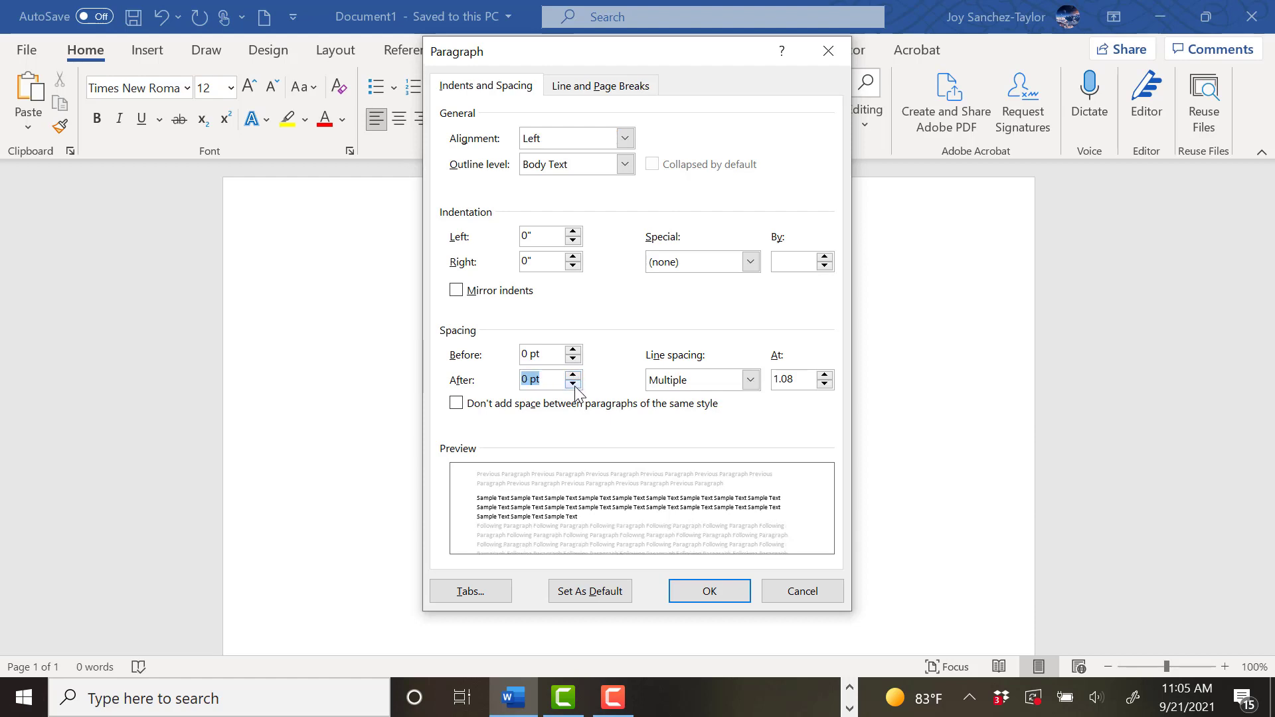
{"action": "left_click", "coordinate": [684, 390]}
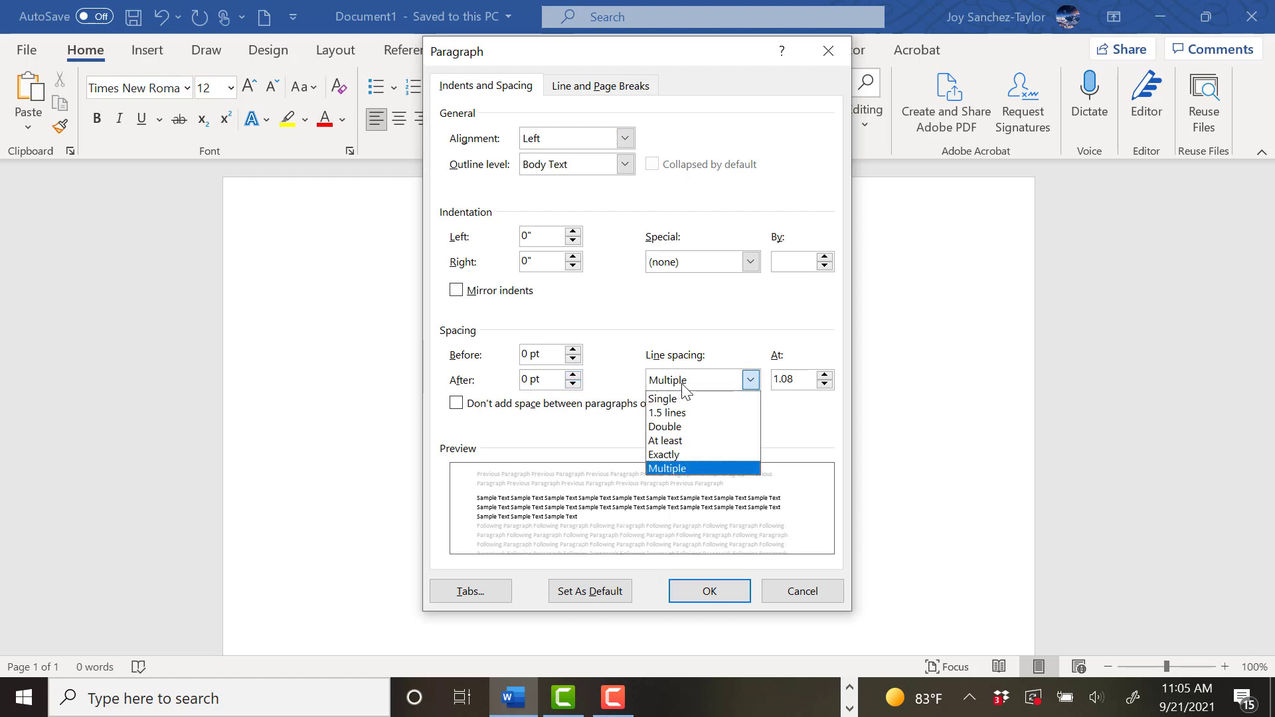
{"action": "left_click", "coordinate": [677, 429]}
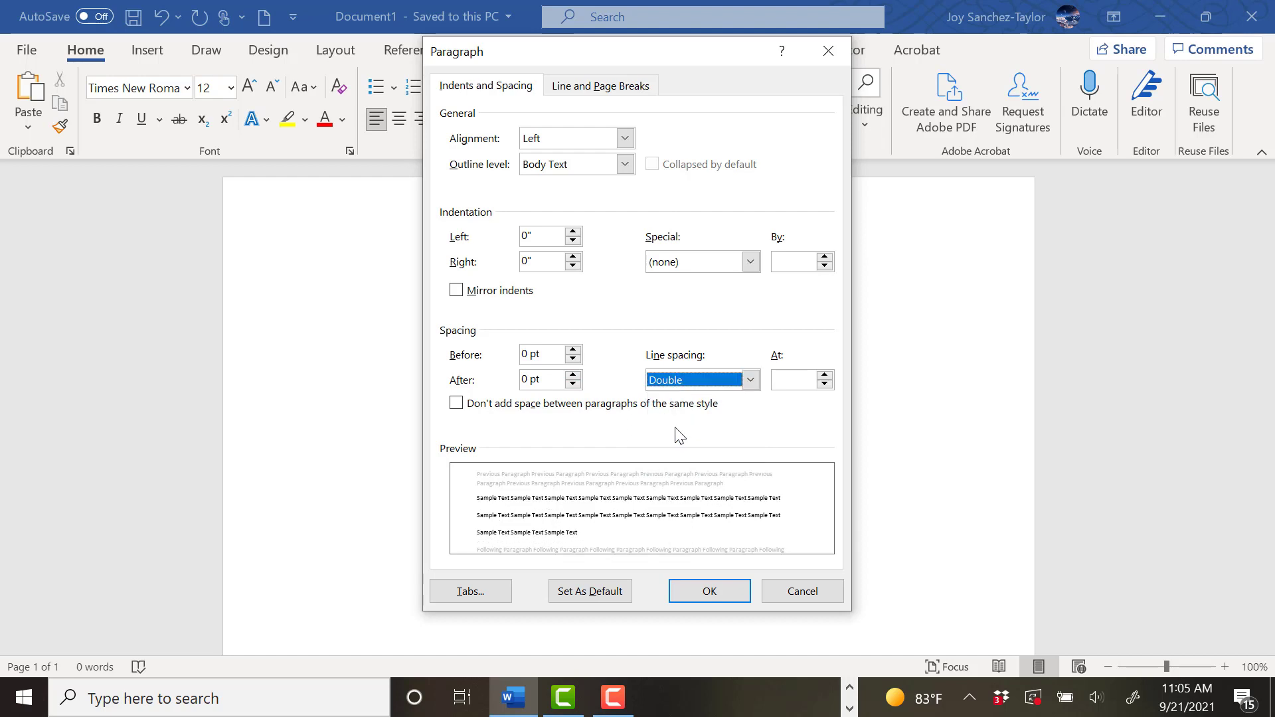
{"action": "left_click", "coordinate": [688, 590]}
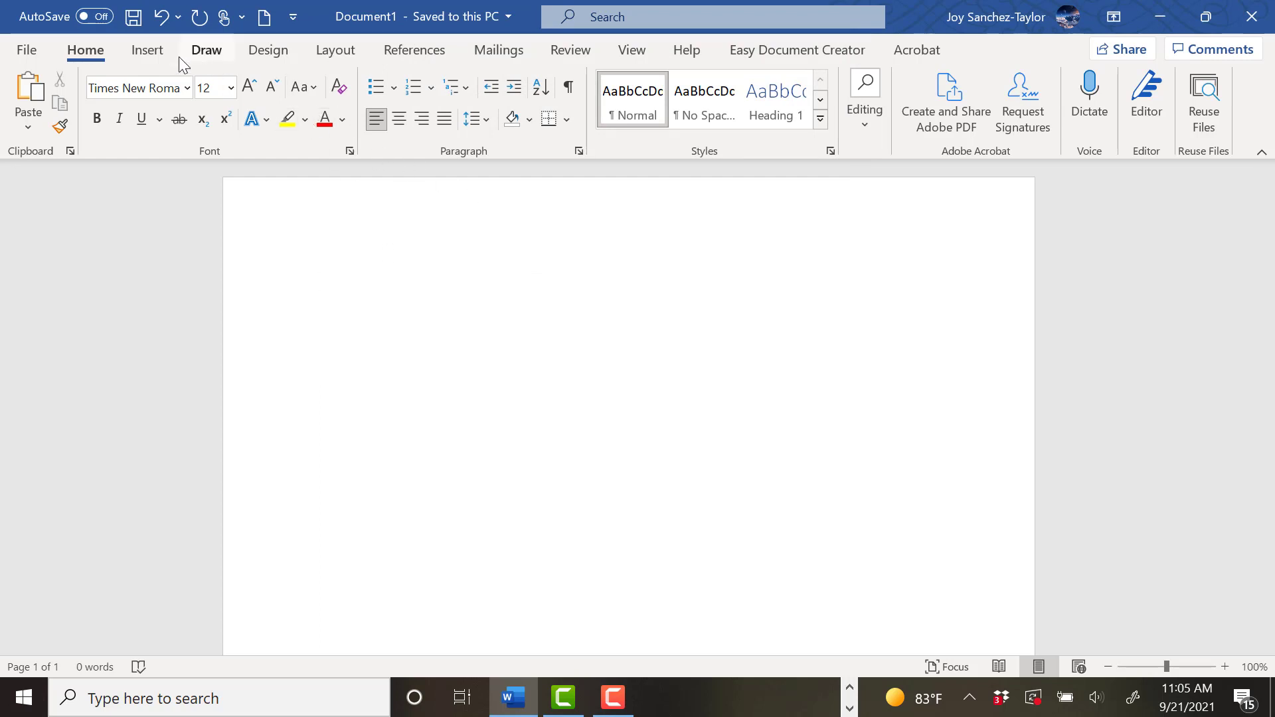
- Insert a right-aligned Plain Number 3 page number in the header with "Student" before the number
{"action": "left_click", "coordinate": [147, 53]}
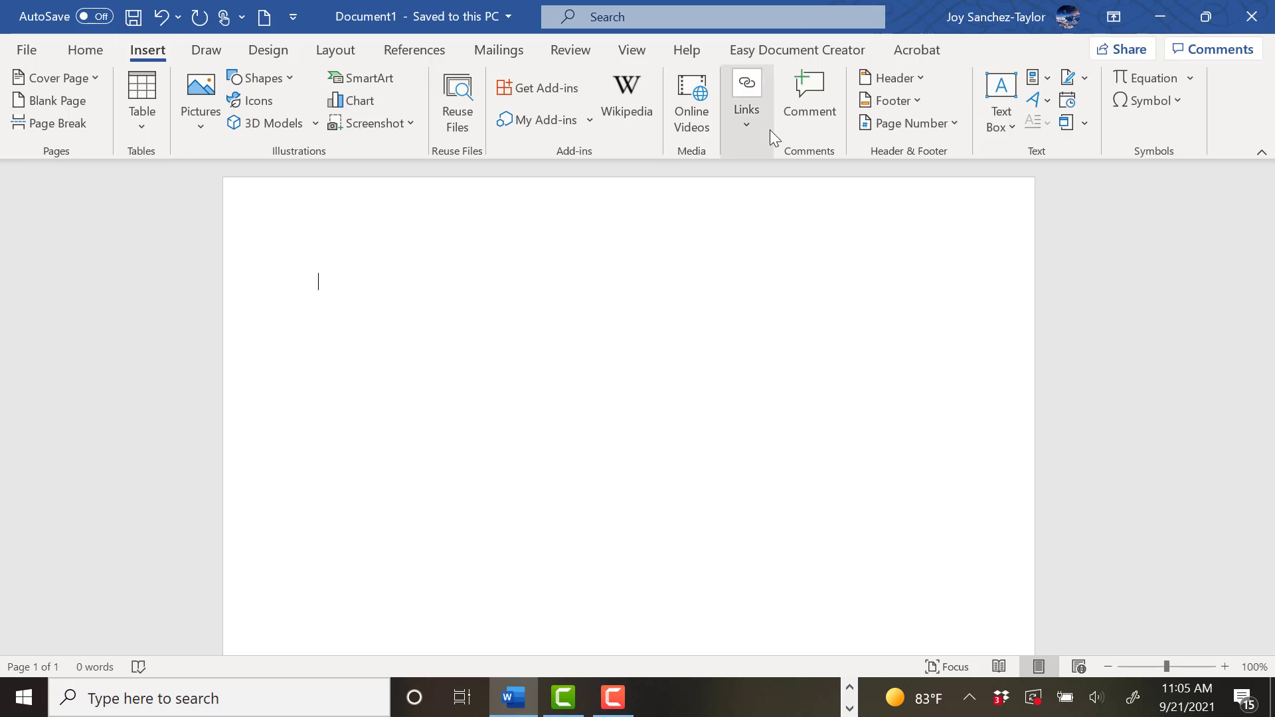
{"action": "left_click", "coordinate": [878, 123]}
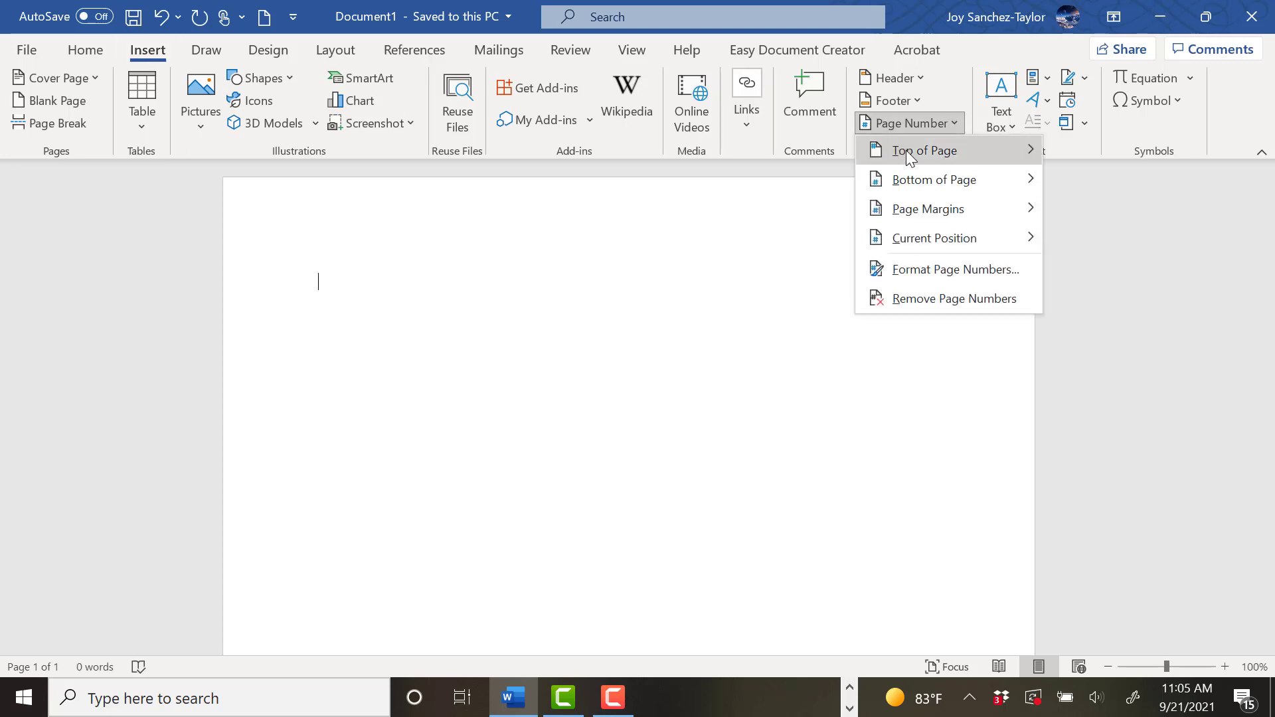
{"action": "mouse_move", "coordinate": [906, 150]}
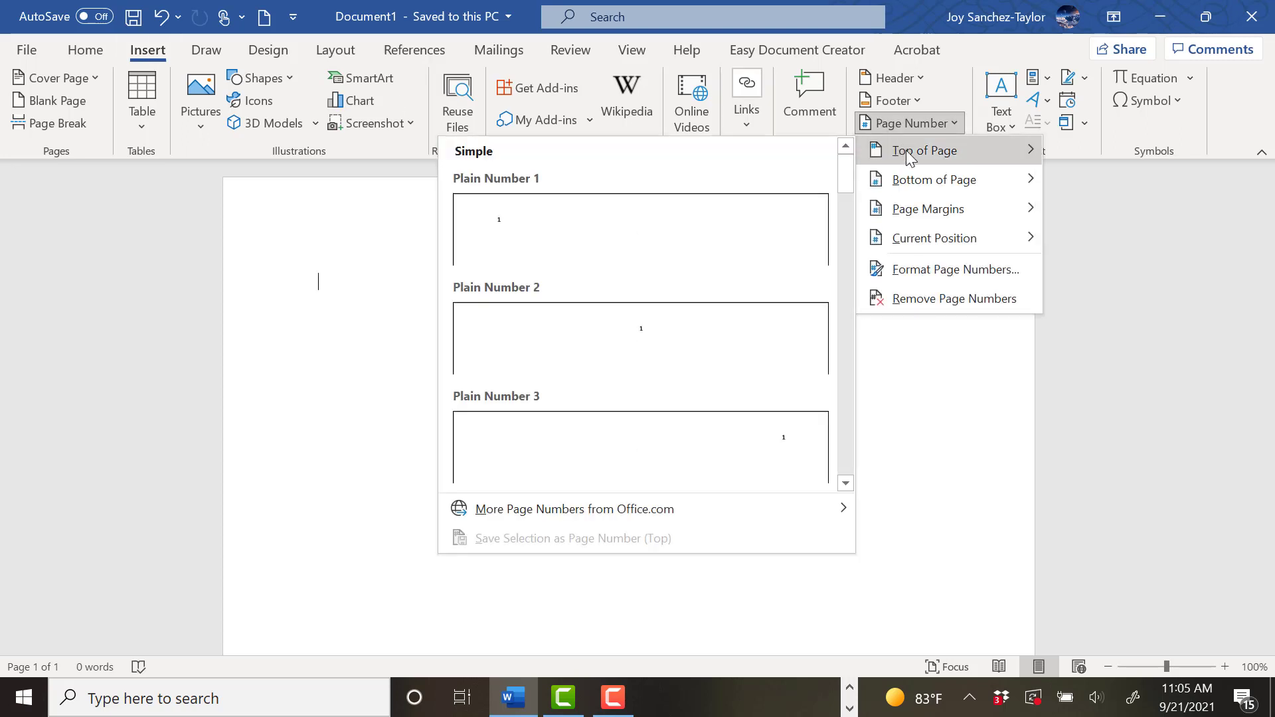
{"action": "left_click", "coordinate": [780, 443]}
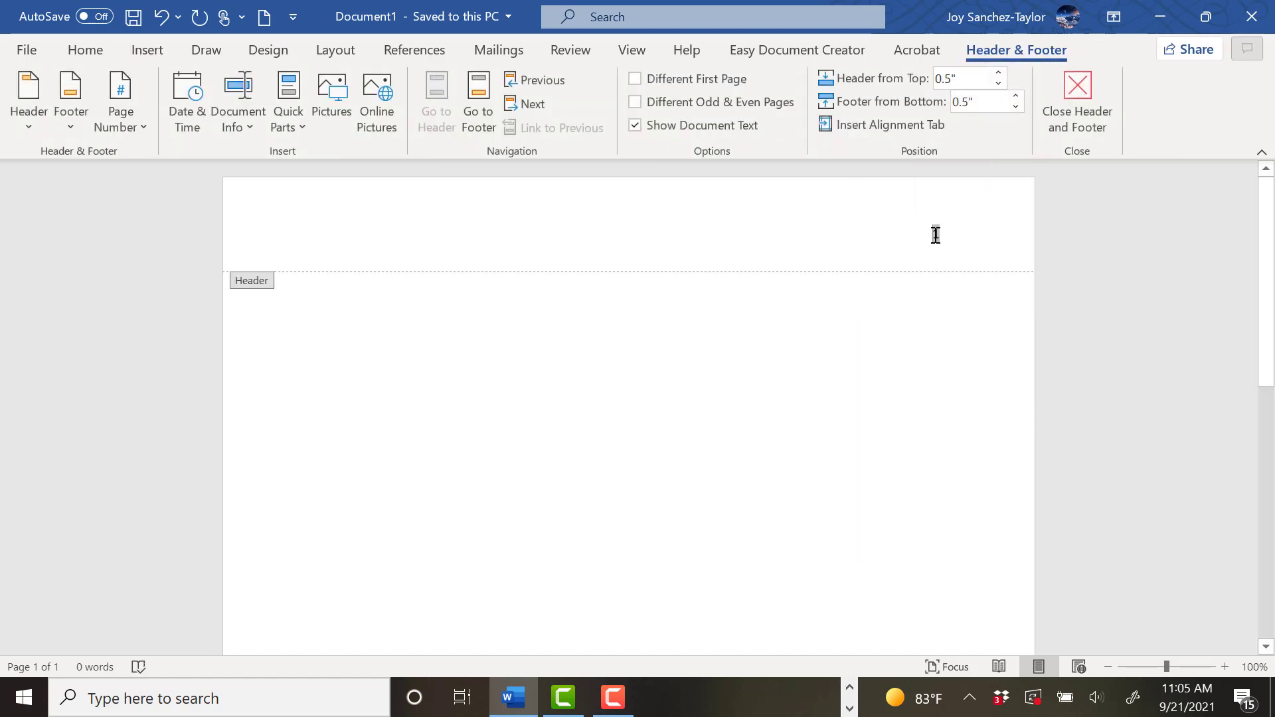
{"action": "type", "text": "Student 1"}
- Format the header text "Student 1" in Times New Roman at size 12 and return to the document body
{"action": "left_click_drag", "start_coordinate": [881, 237], "coordinate": [956, 234]}
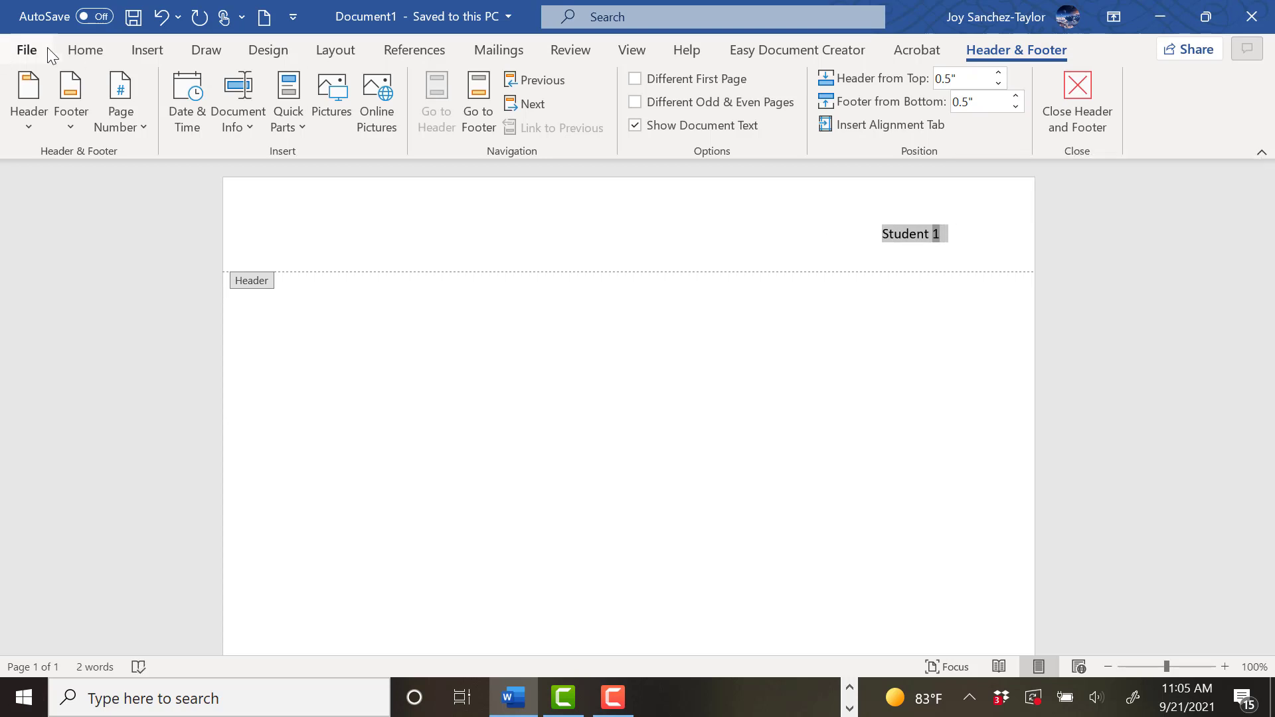
{"action": "left_click", "coordinate": [84, 52]}
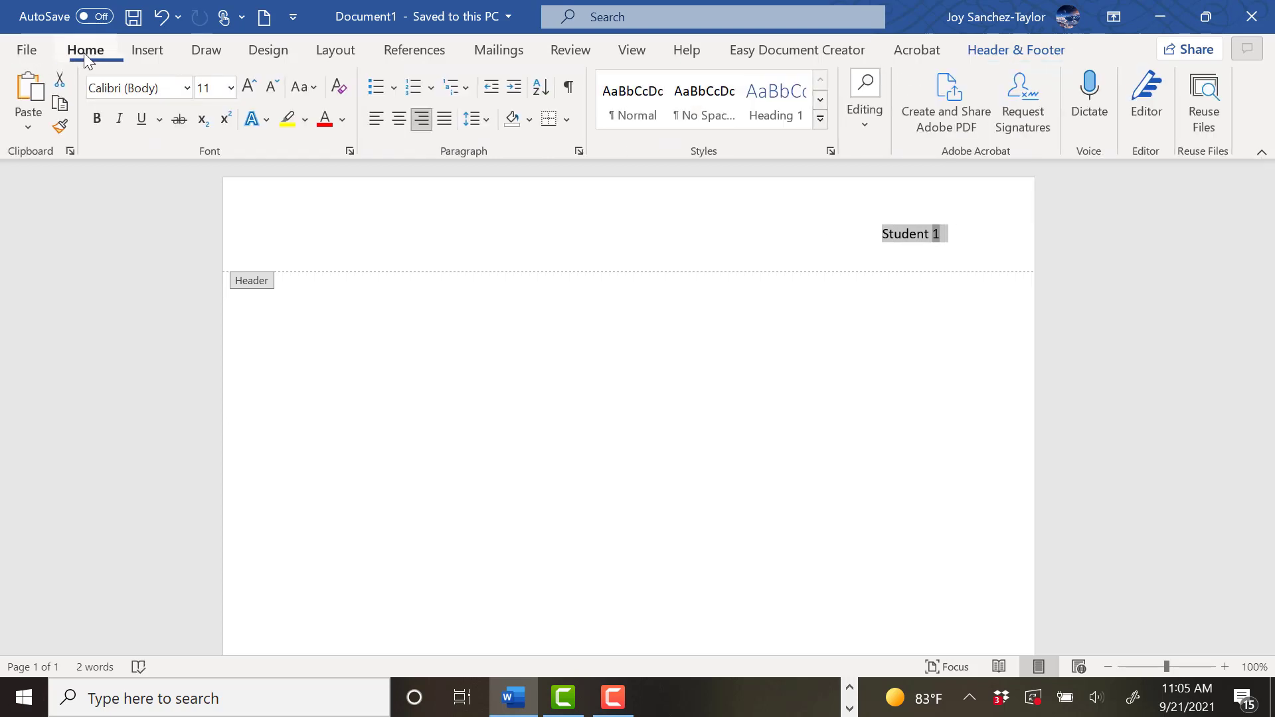
{"action": "left_click", "coordinate": [187, 89]}
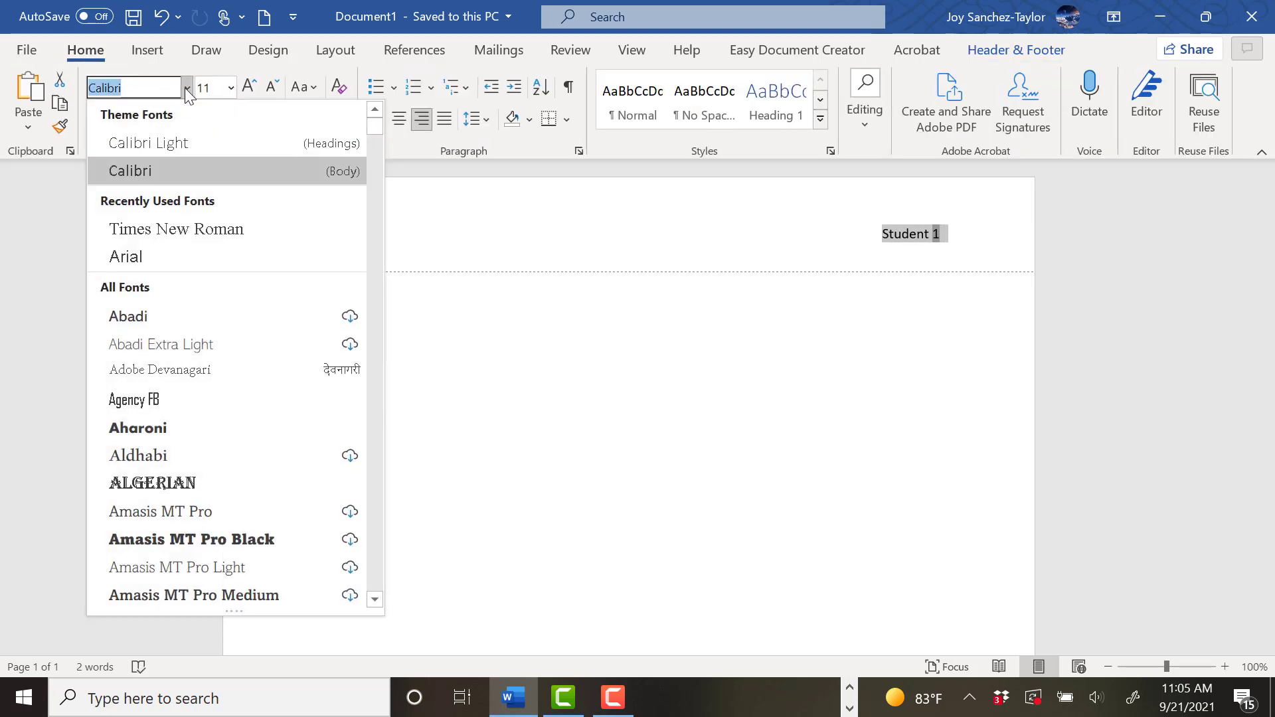
{"action": "left_click", "coordinate": [185, 226]}
{"action": "left_click", "coordinate": [228, 89]}
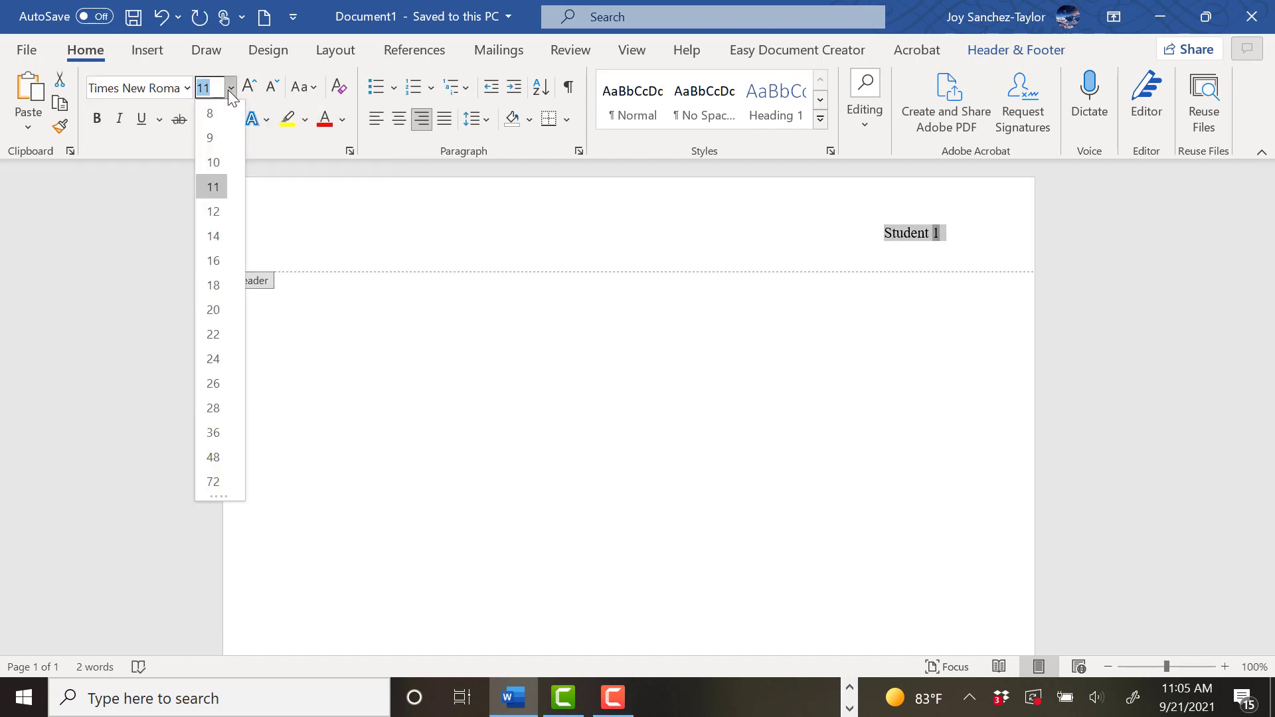
{"action": "left_click", "coordinate": [223, 210]}
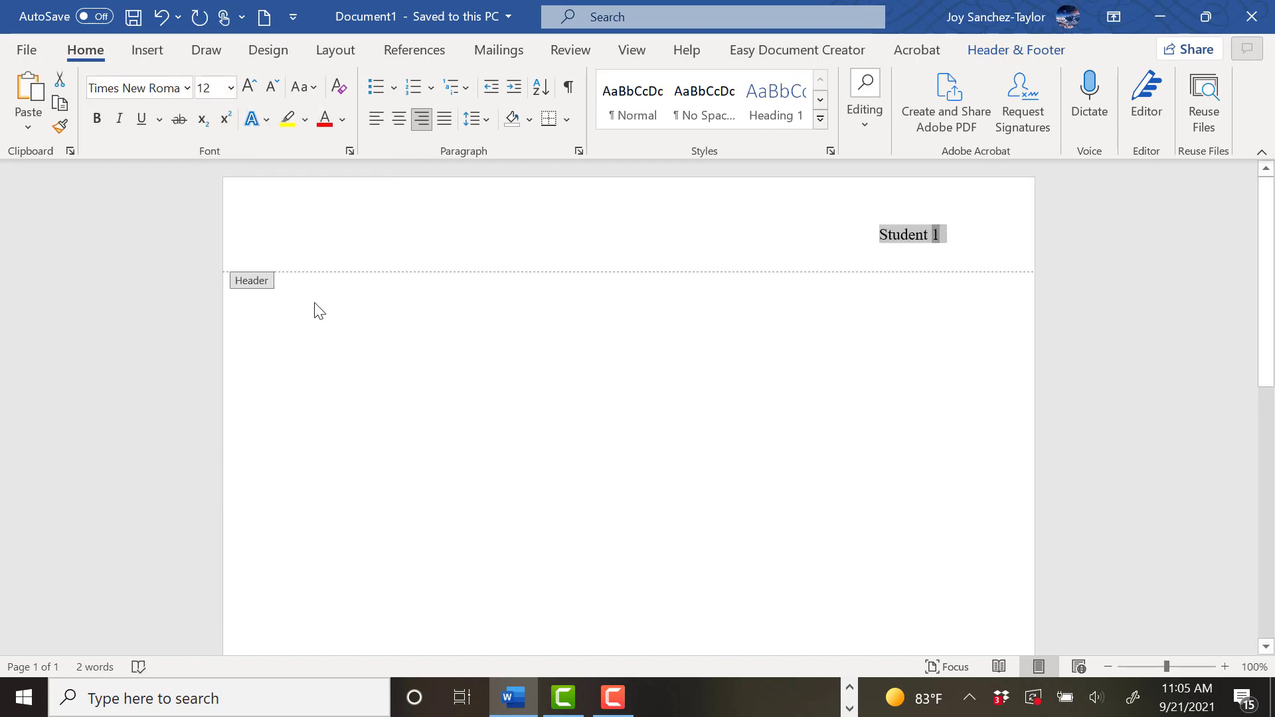
{"action": "double_click", "coordinate": [315, 304]}
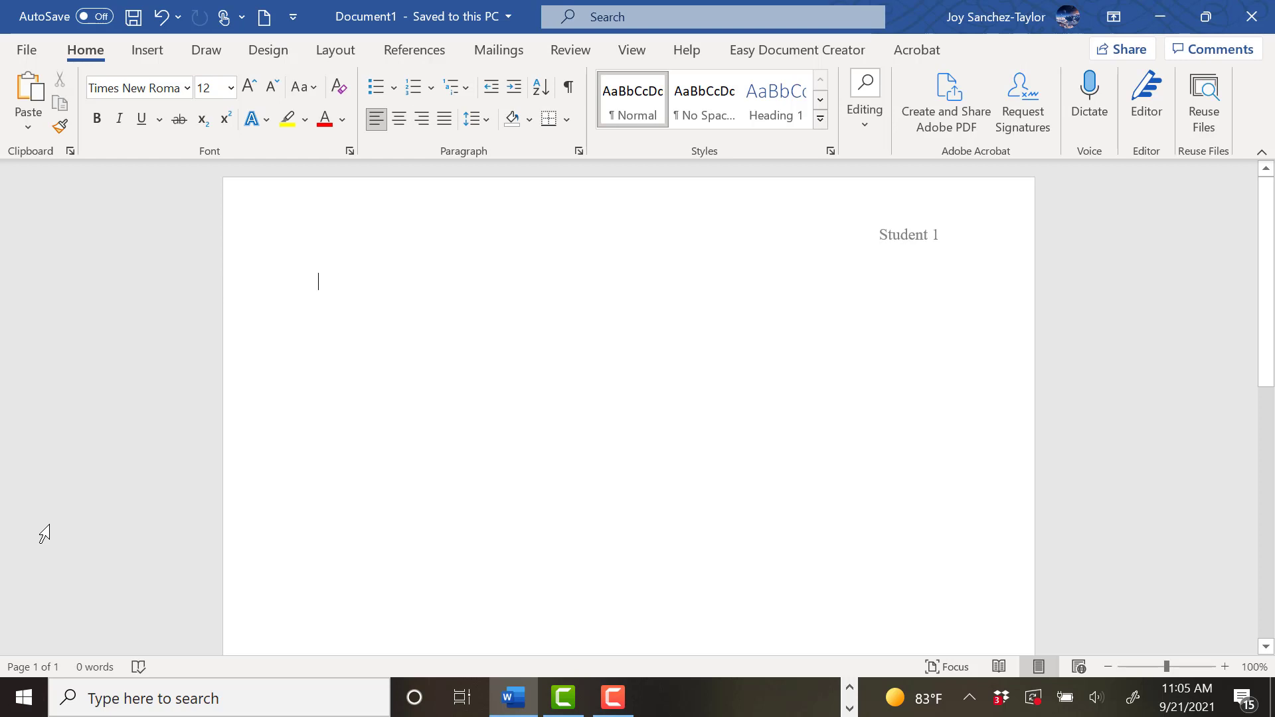
- Enter the heading on four separate lines: "Name", "Prof's Name", "Class" and "Date"
{"action": "type", "text": "Name"}
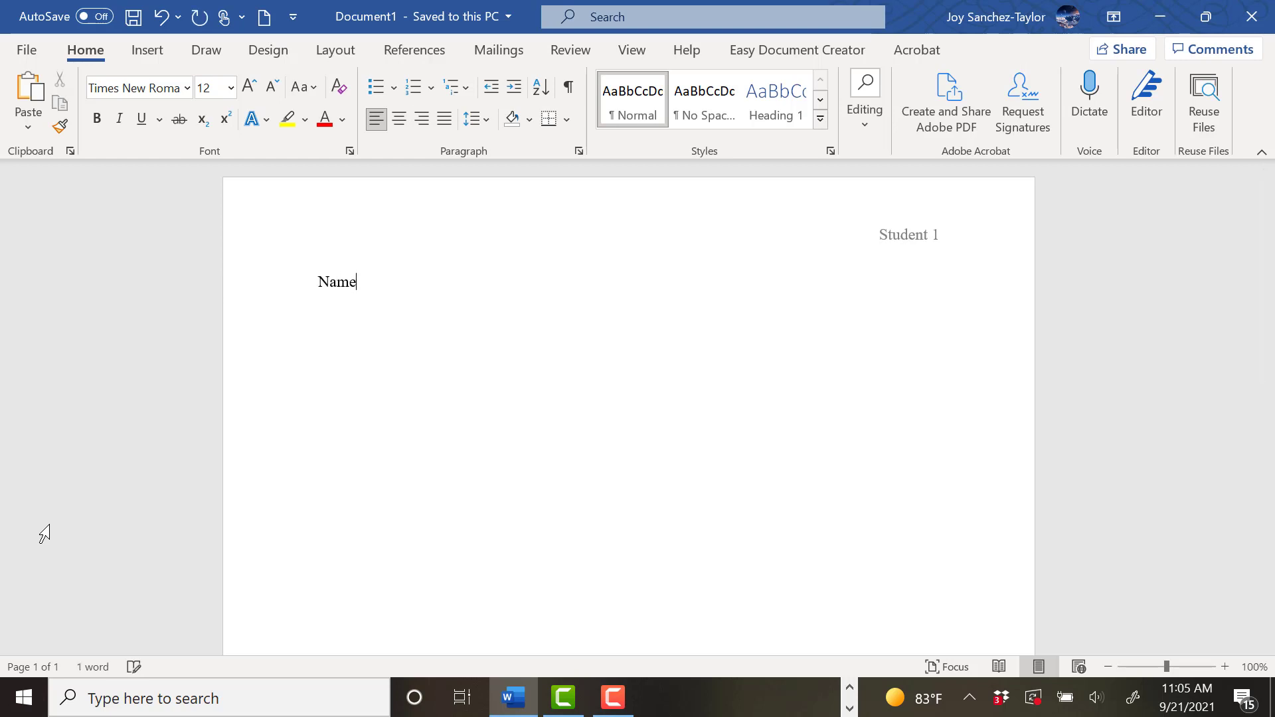
{"action": "key", "text": "Return"}
{"action": "type", "text": "Pr"}
{"action": "type", "text": "oof"}
{"action": "key", "text": "BackSpace"}
{"action": "key", "text": "BackSpace"}
{"action": "key", "text": "BackSpace"}
{"action": "type", "text": "of's N"}
{"action": "type", "text": "ame"}
{"action": "type", "text": "Class "}
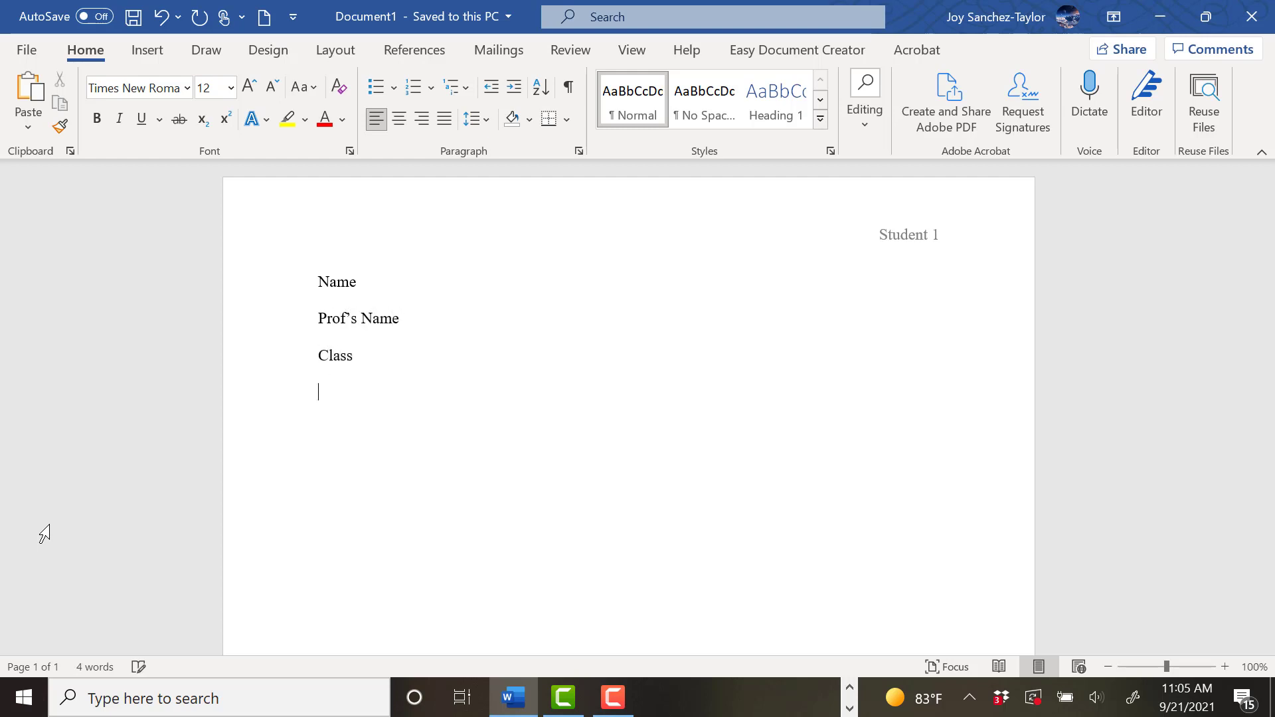
{"action": "type", "text": "Date"}
{"action": "key", "text": "Return"}
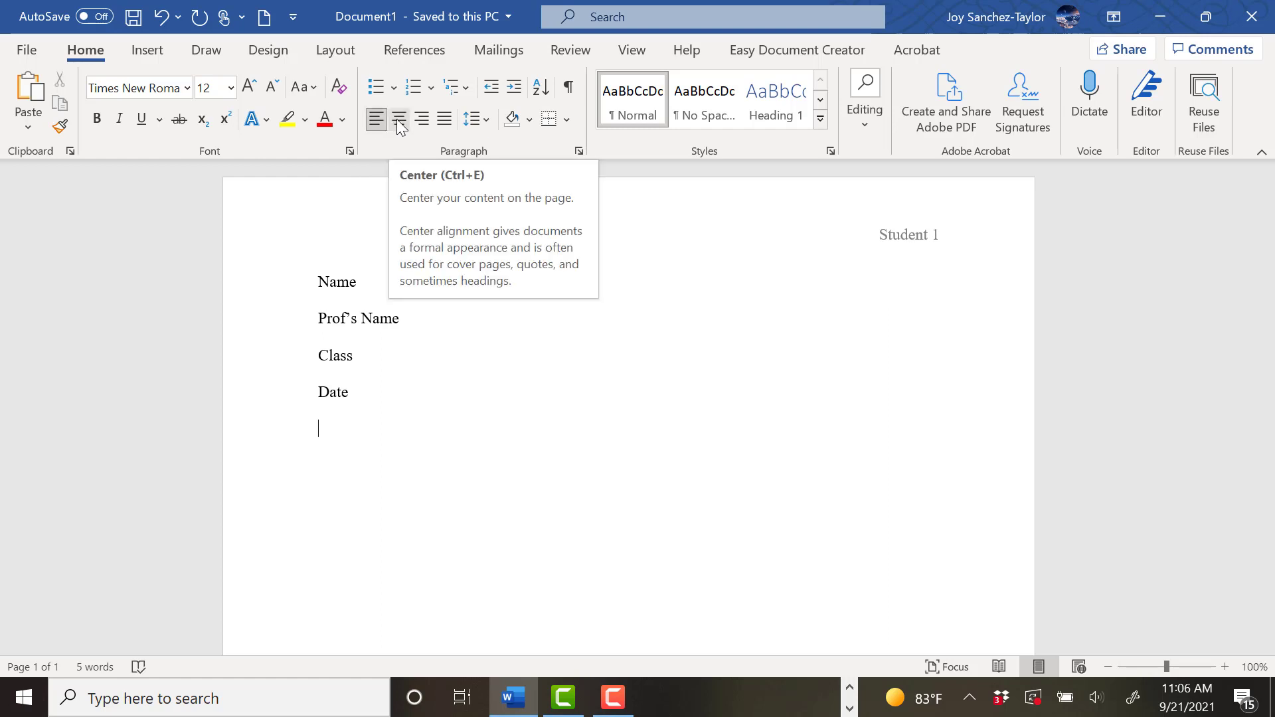
- Add a centred line reading "Title" below the date line
{"action": "left_click", "coordinate": [399, 120]}
{"action": "type", "text": "T"}
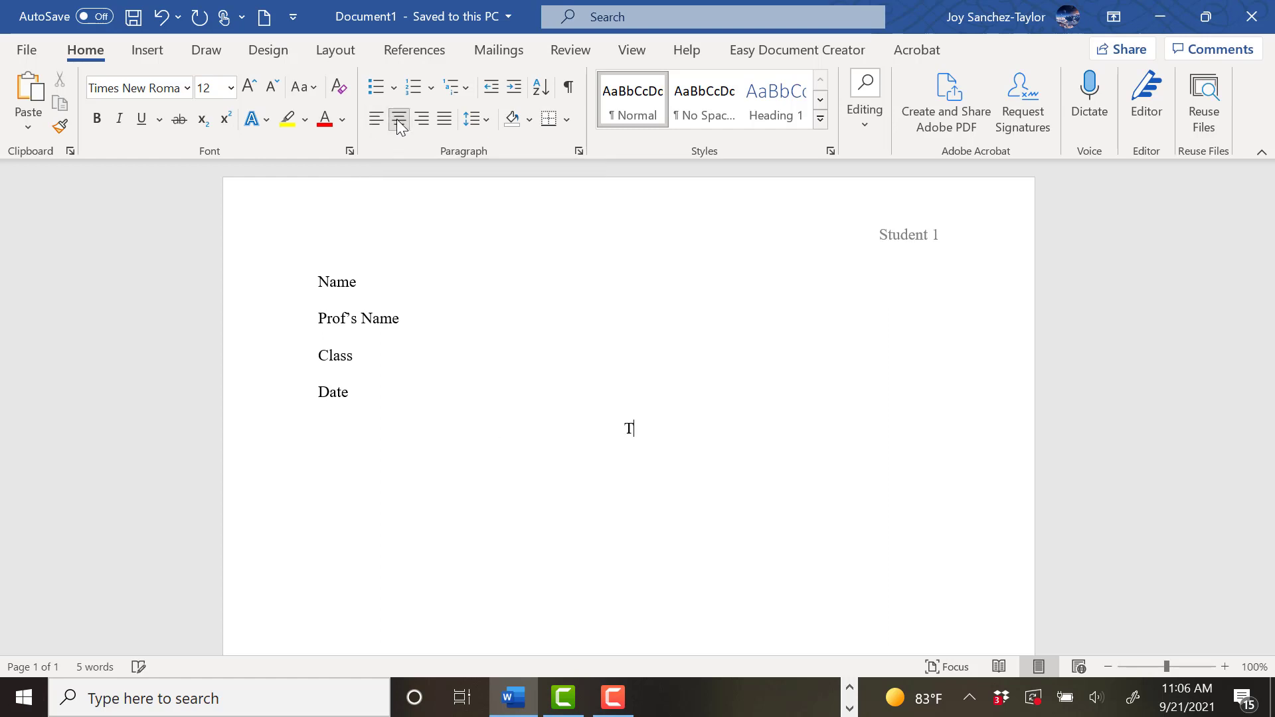
{"action": "type", "text": "itle"}
- Start a left-aligned line with a first-line tab indent below the title for the body text
{"action": "key", "text": "Return"}
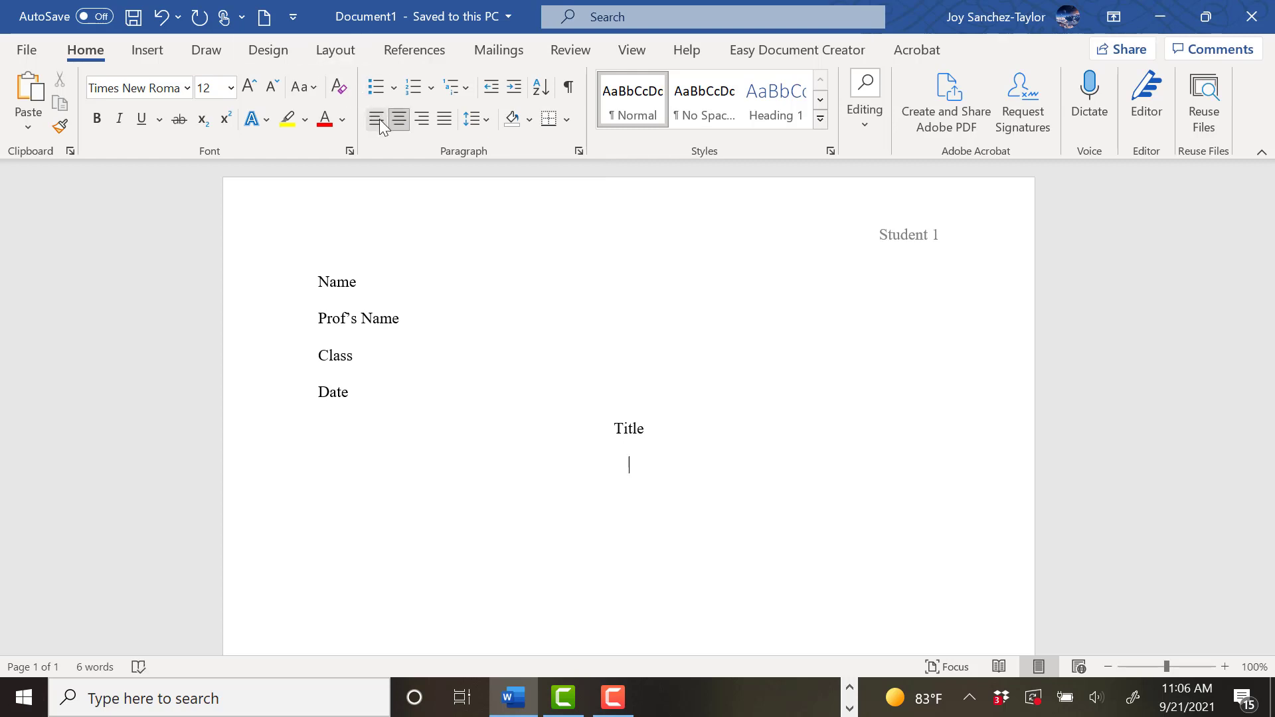
{"action": "left_click", "coordinate": [379, 123]}
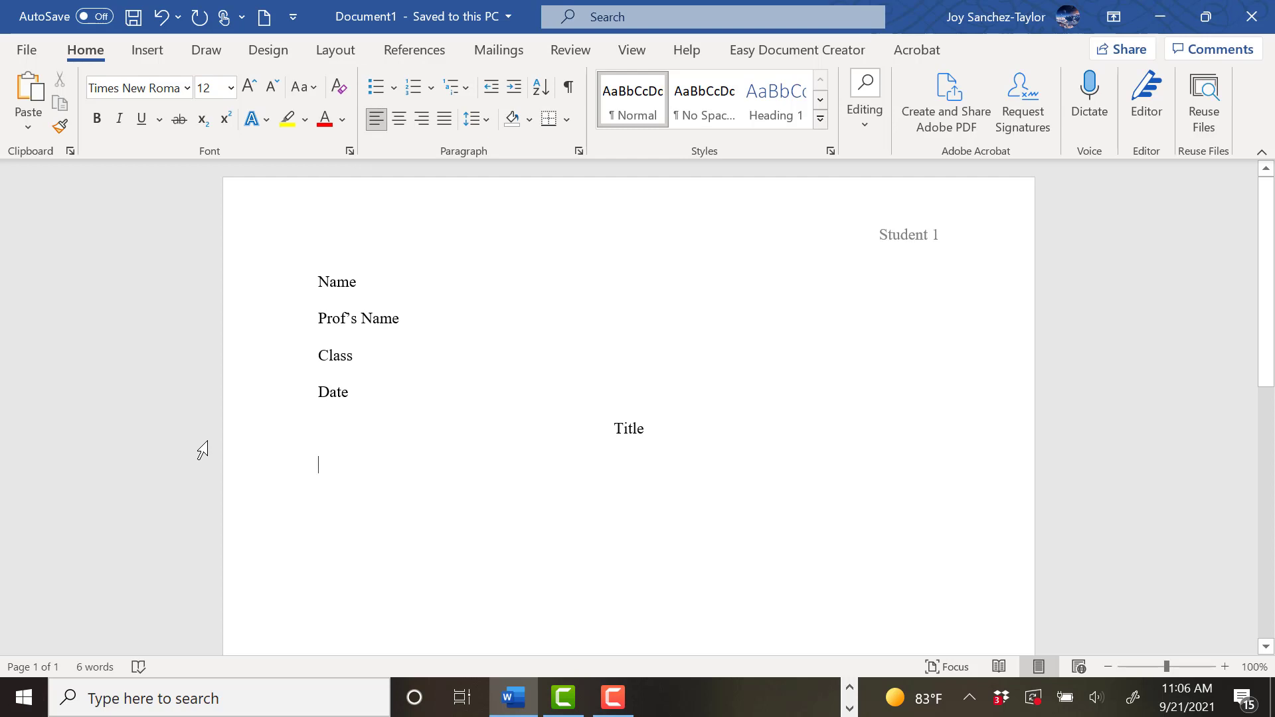
{"action": "key", "text": "Tab"}
- View the Word document's file and save options, and dismiss the save prompt
{"action": "left_click", "coordinate": [21, 51]}
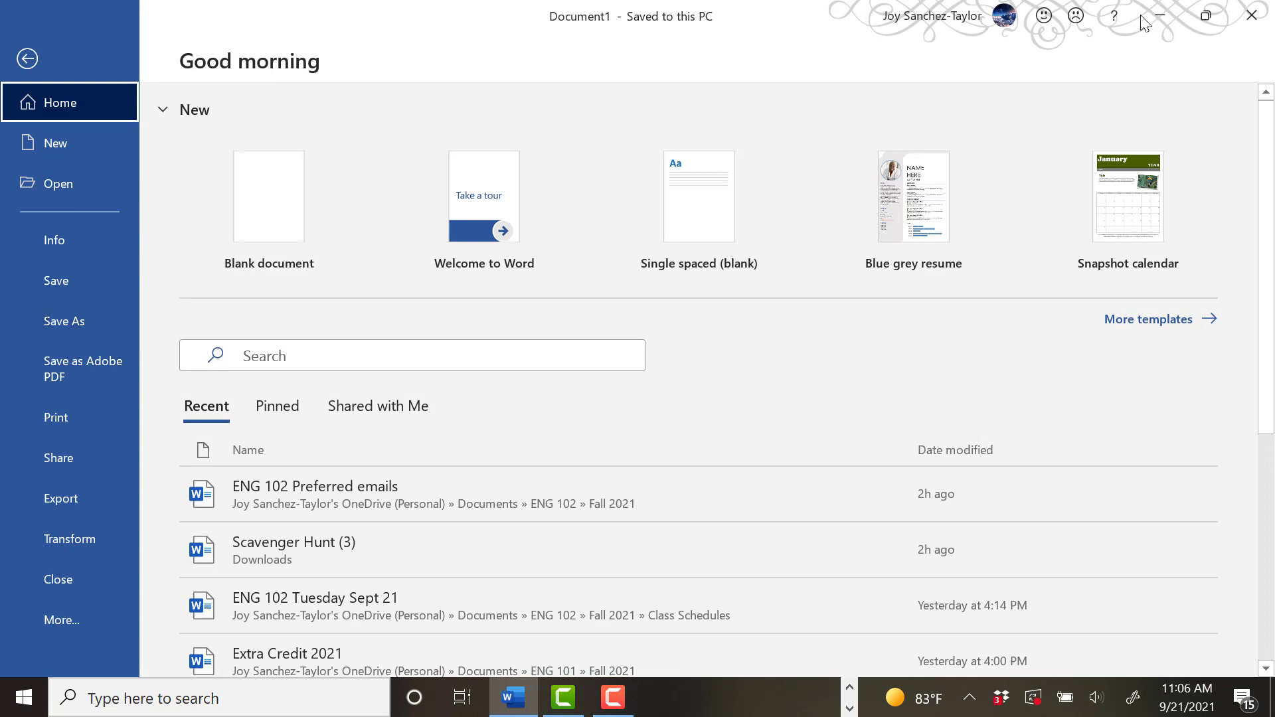
{"action": "left_click", "coordinate": [1253, 15]}
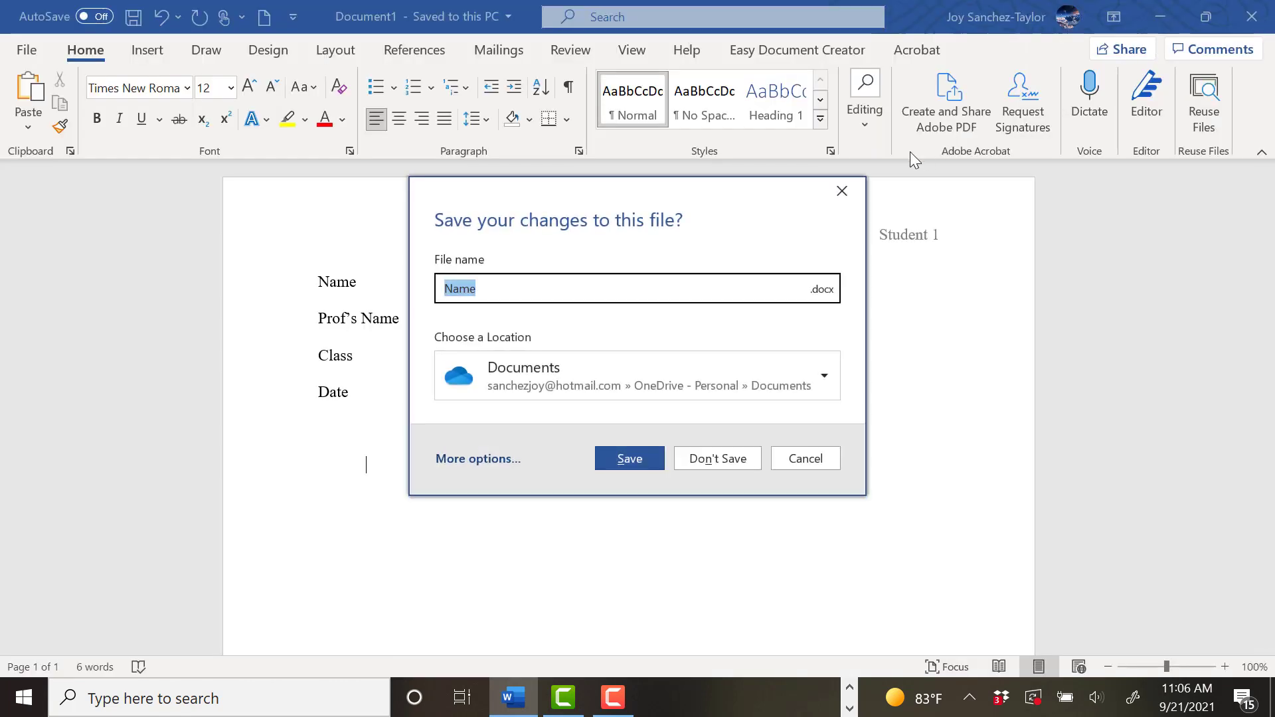
{"action": "left_click", "coordinate": [839, 194]}
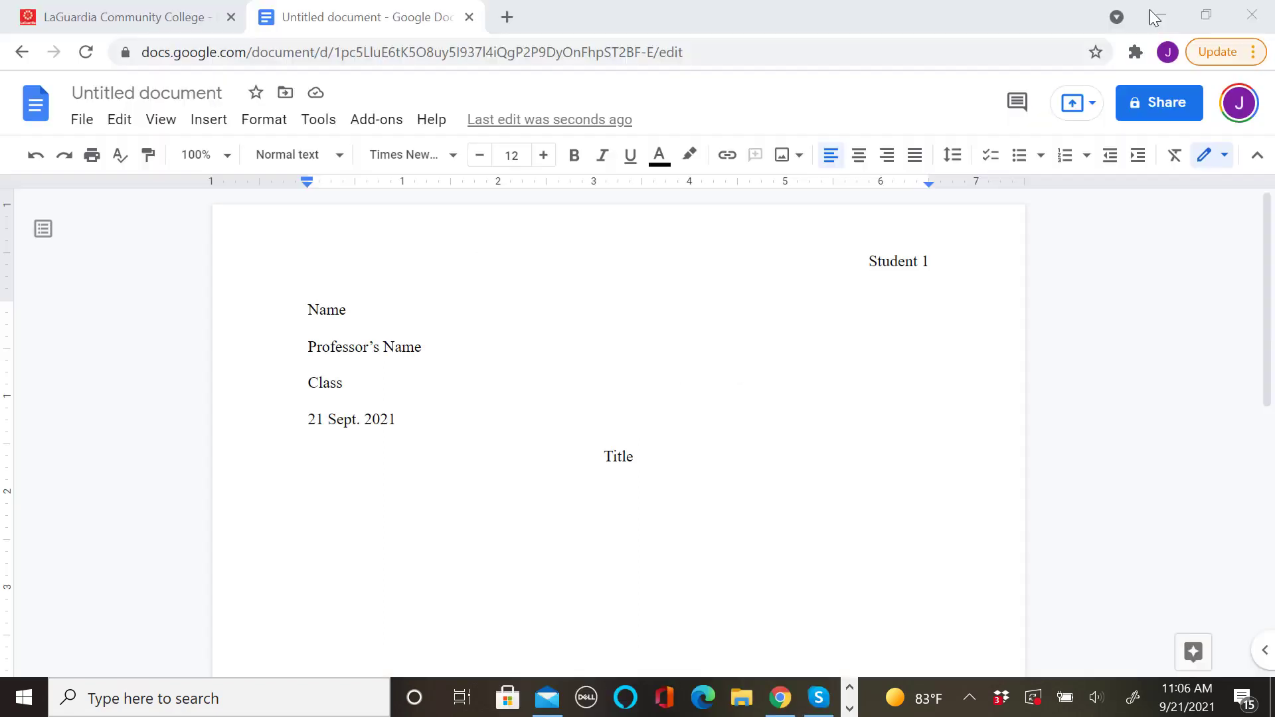
- Review the Google Docs document's download formats, including Microsoft Word (.docx), without downloading a file
{"action": "left_click", "coordinate": [81, 121]}
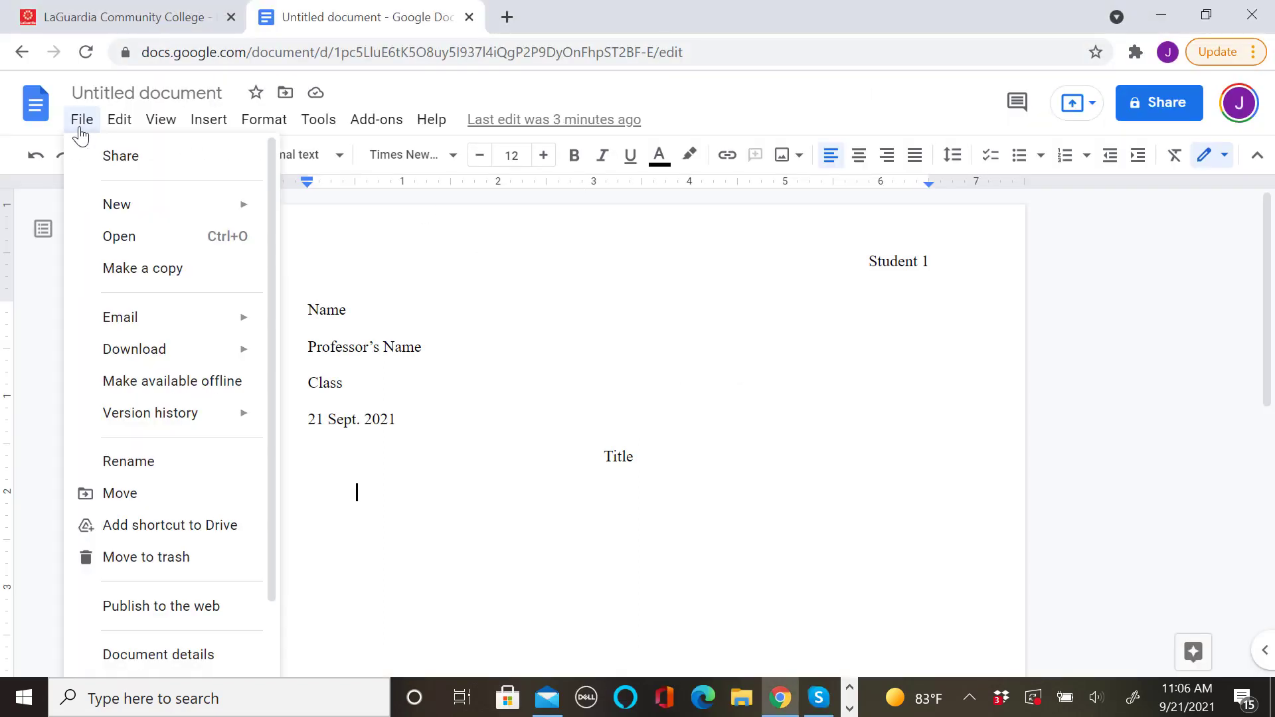
{"action": "mouse_move", "coordinate": [119, 357]}
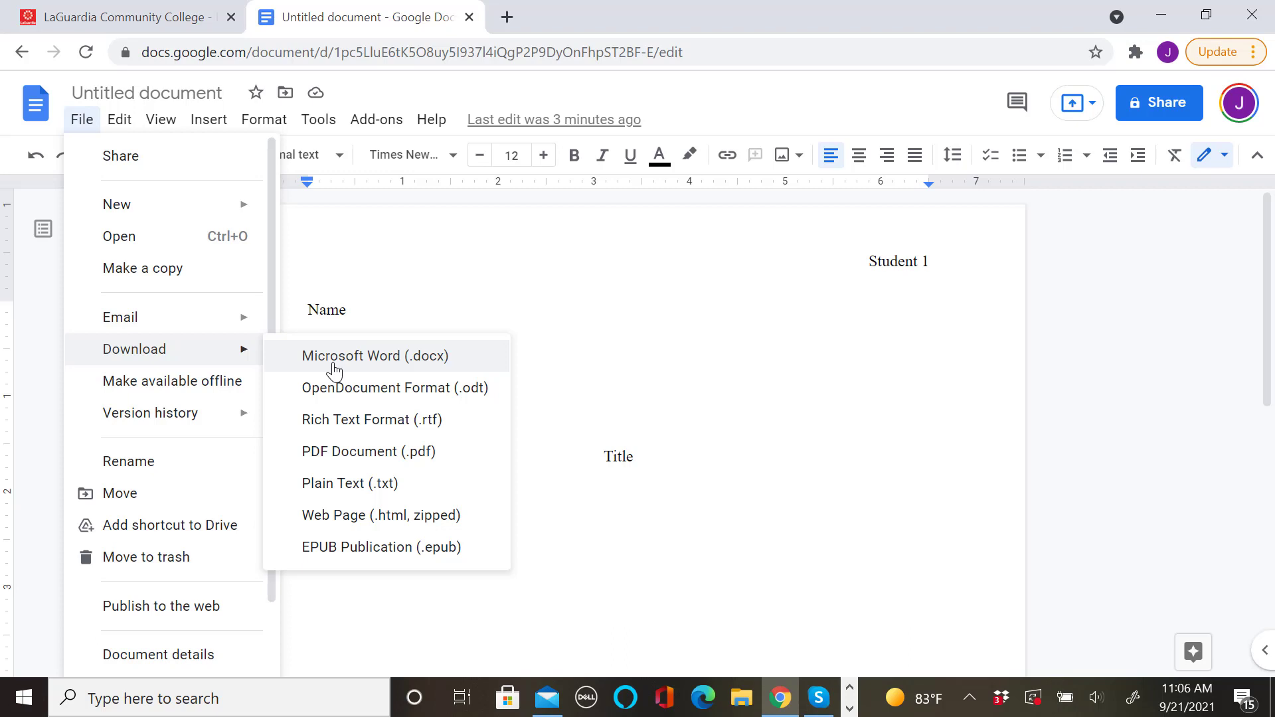
{"action": "left_click", "coordinate": [742, 456]}
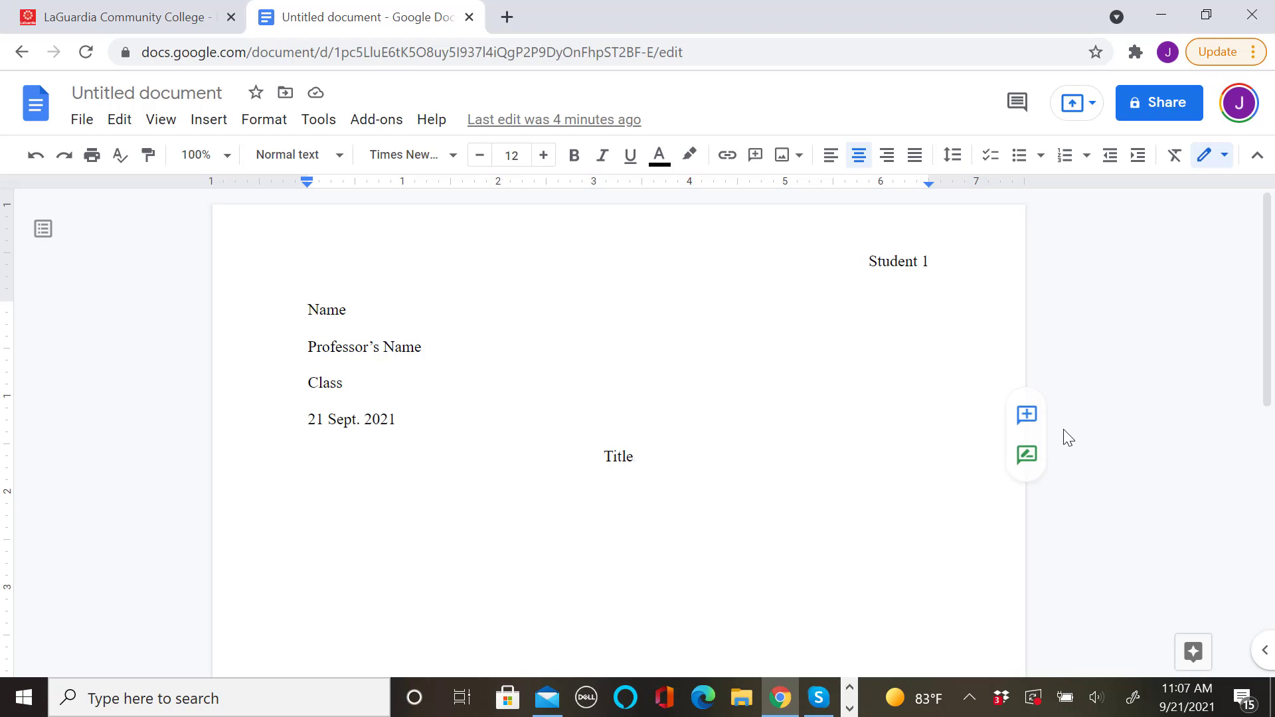
{"action": "left_click", "coordinate": [81, 120]}
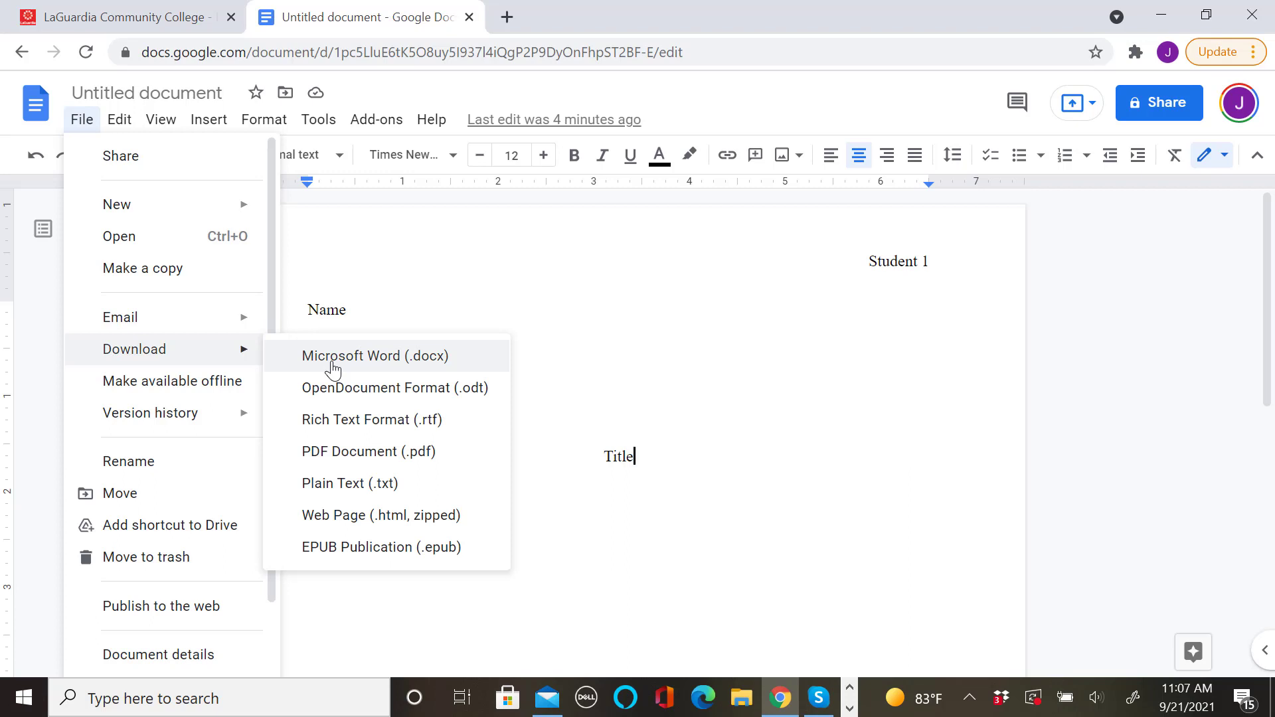
{"action": "left_click", "coordinate": [701, 353]}
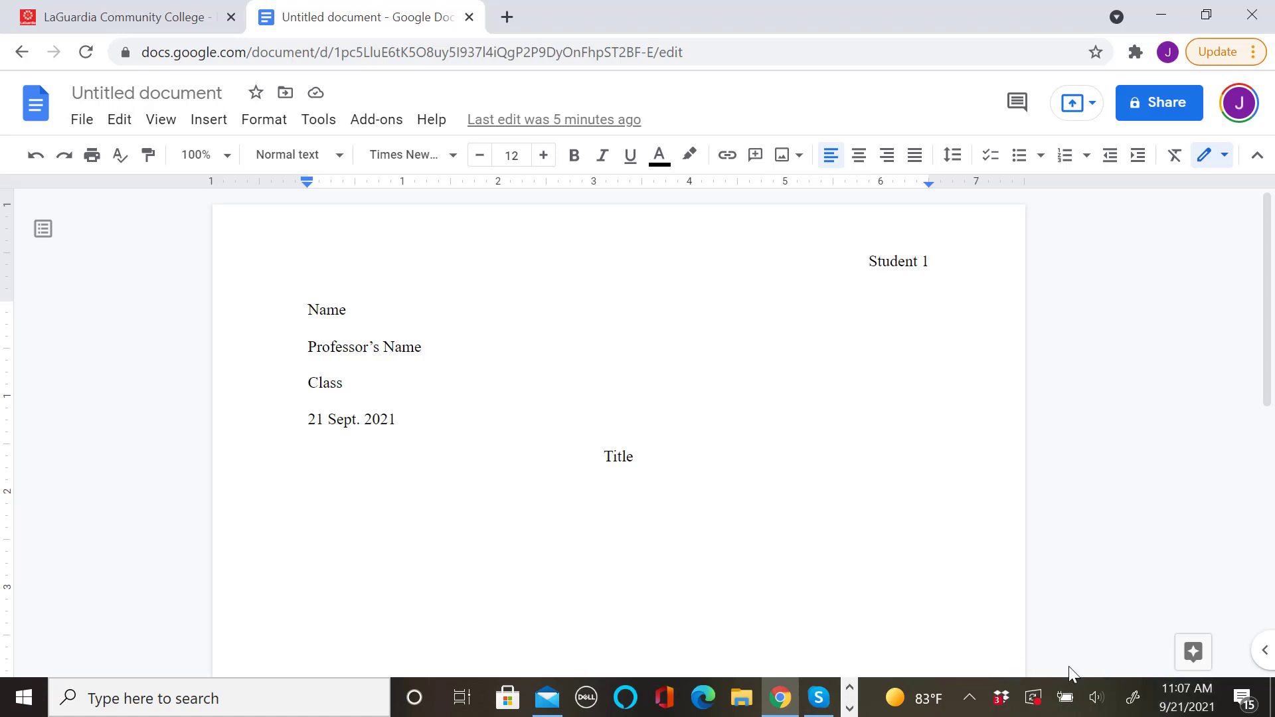
{"action": "left_click", "coordinate": [849, 708]}
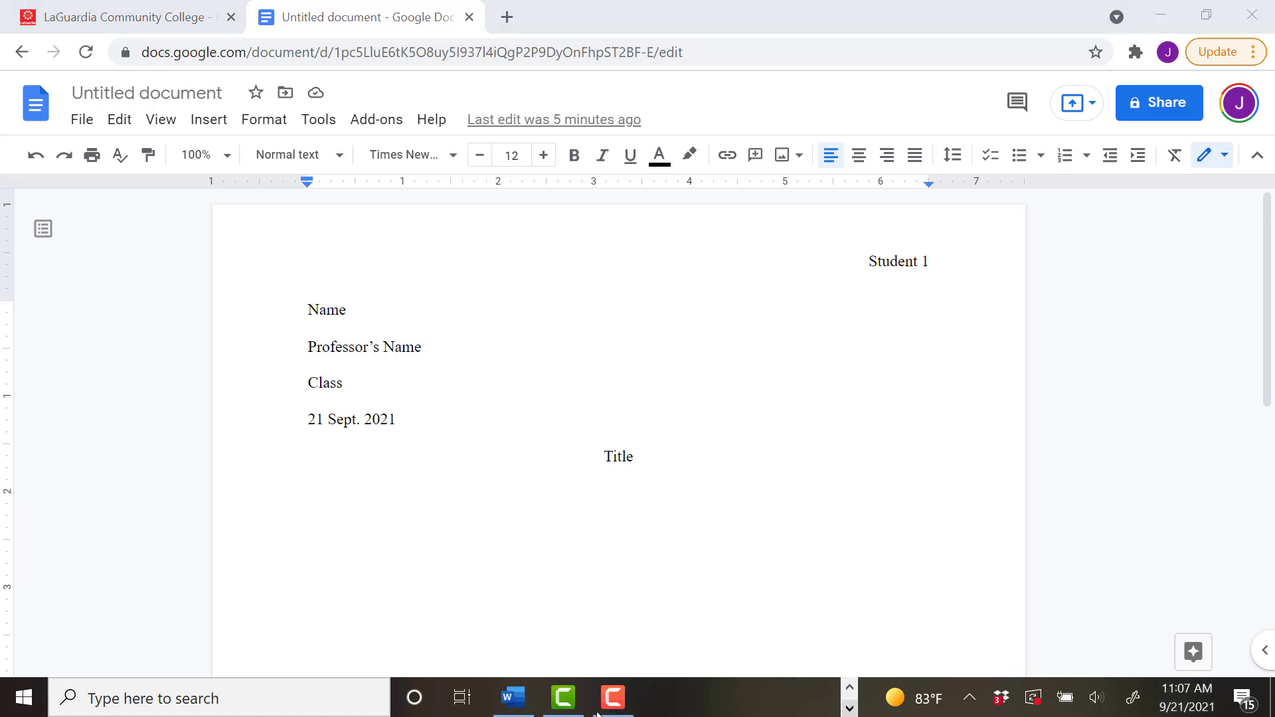
{"action": "left_click", "coordinate": [577, 702]}
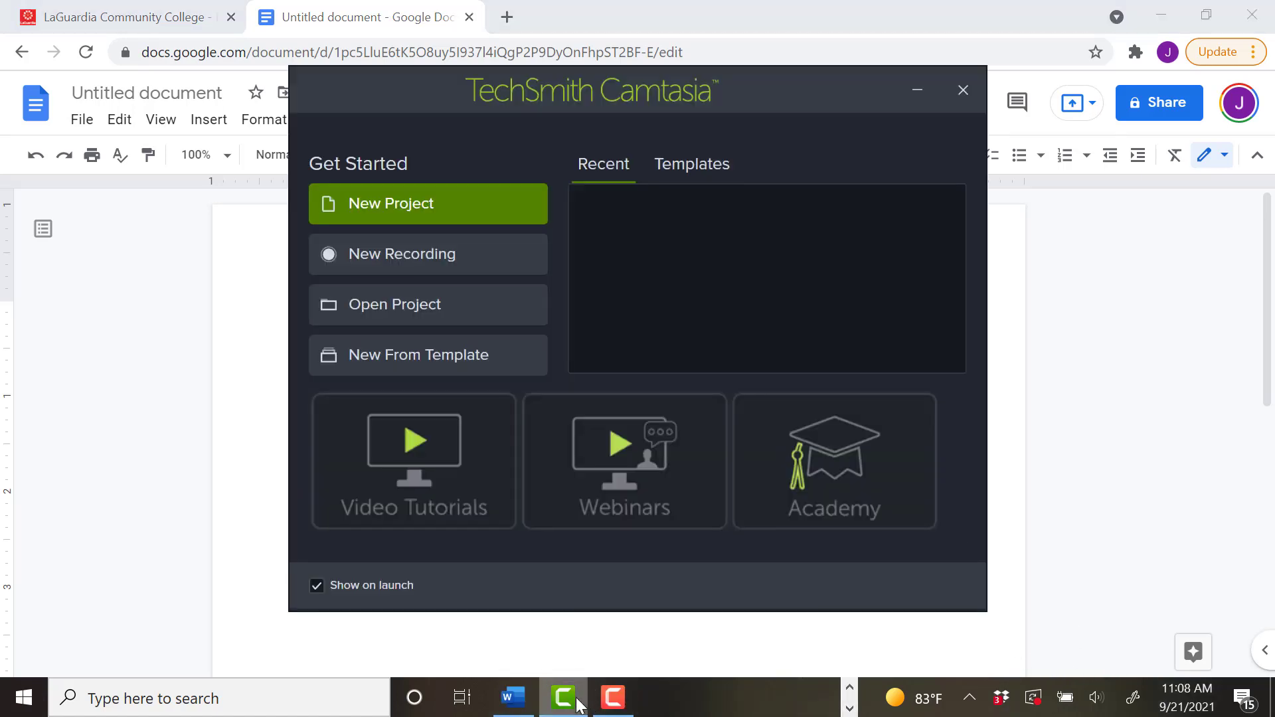
{"action": "mouse_move", "coordinate": [571, 705]}
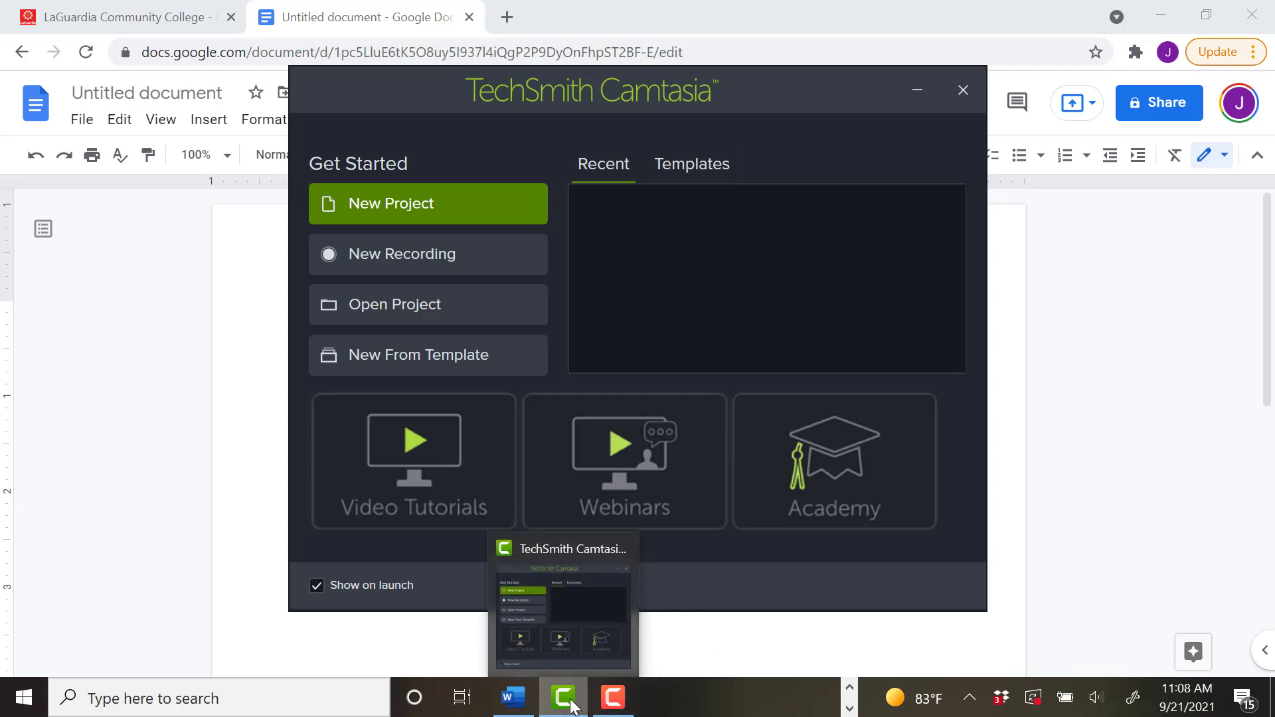
{"action": "left_click", "coordinate": [613, 697]}
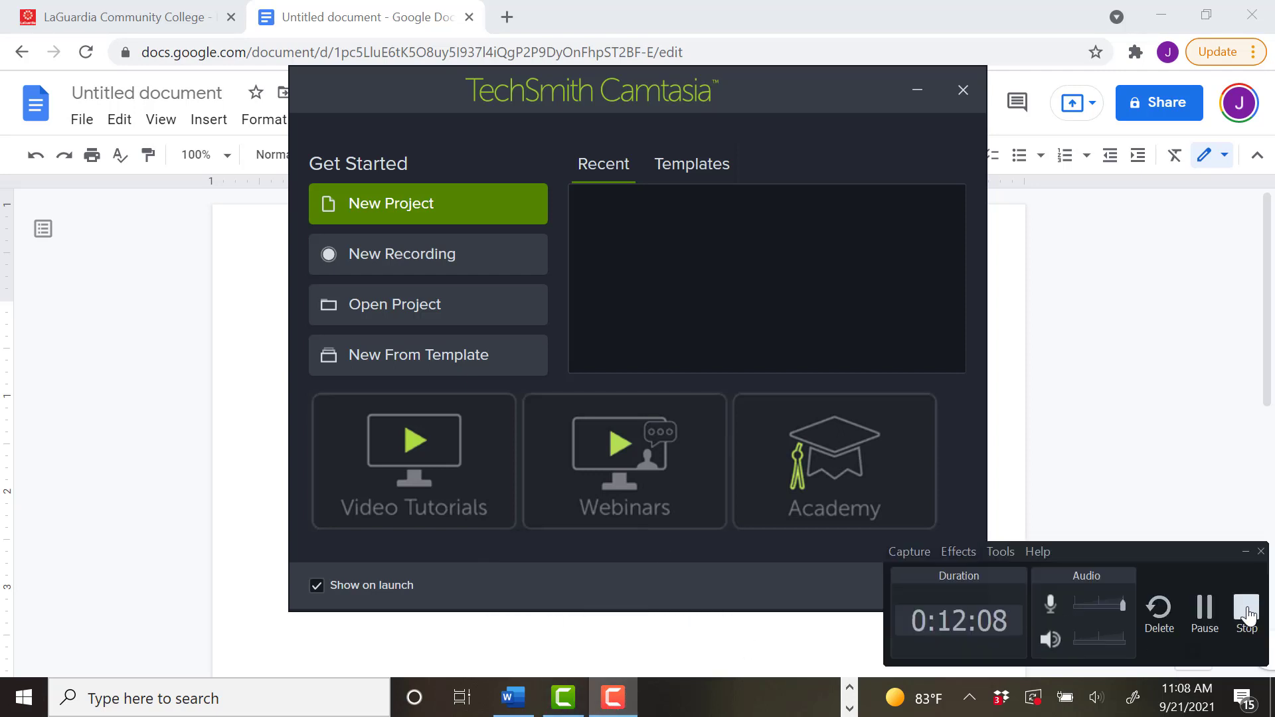